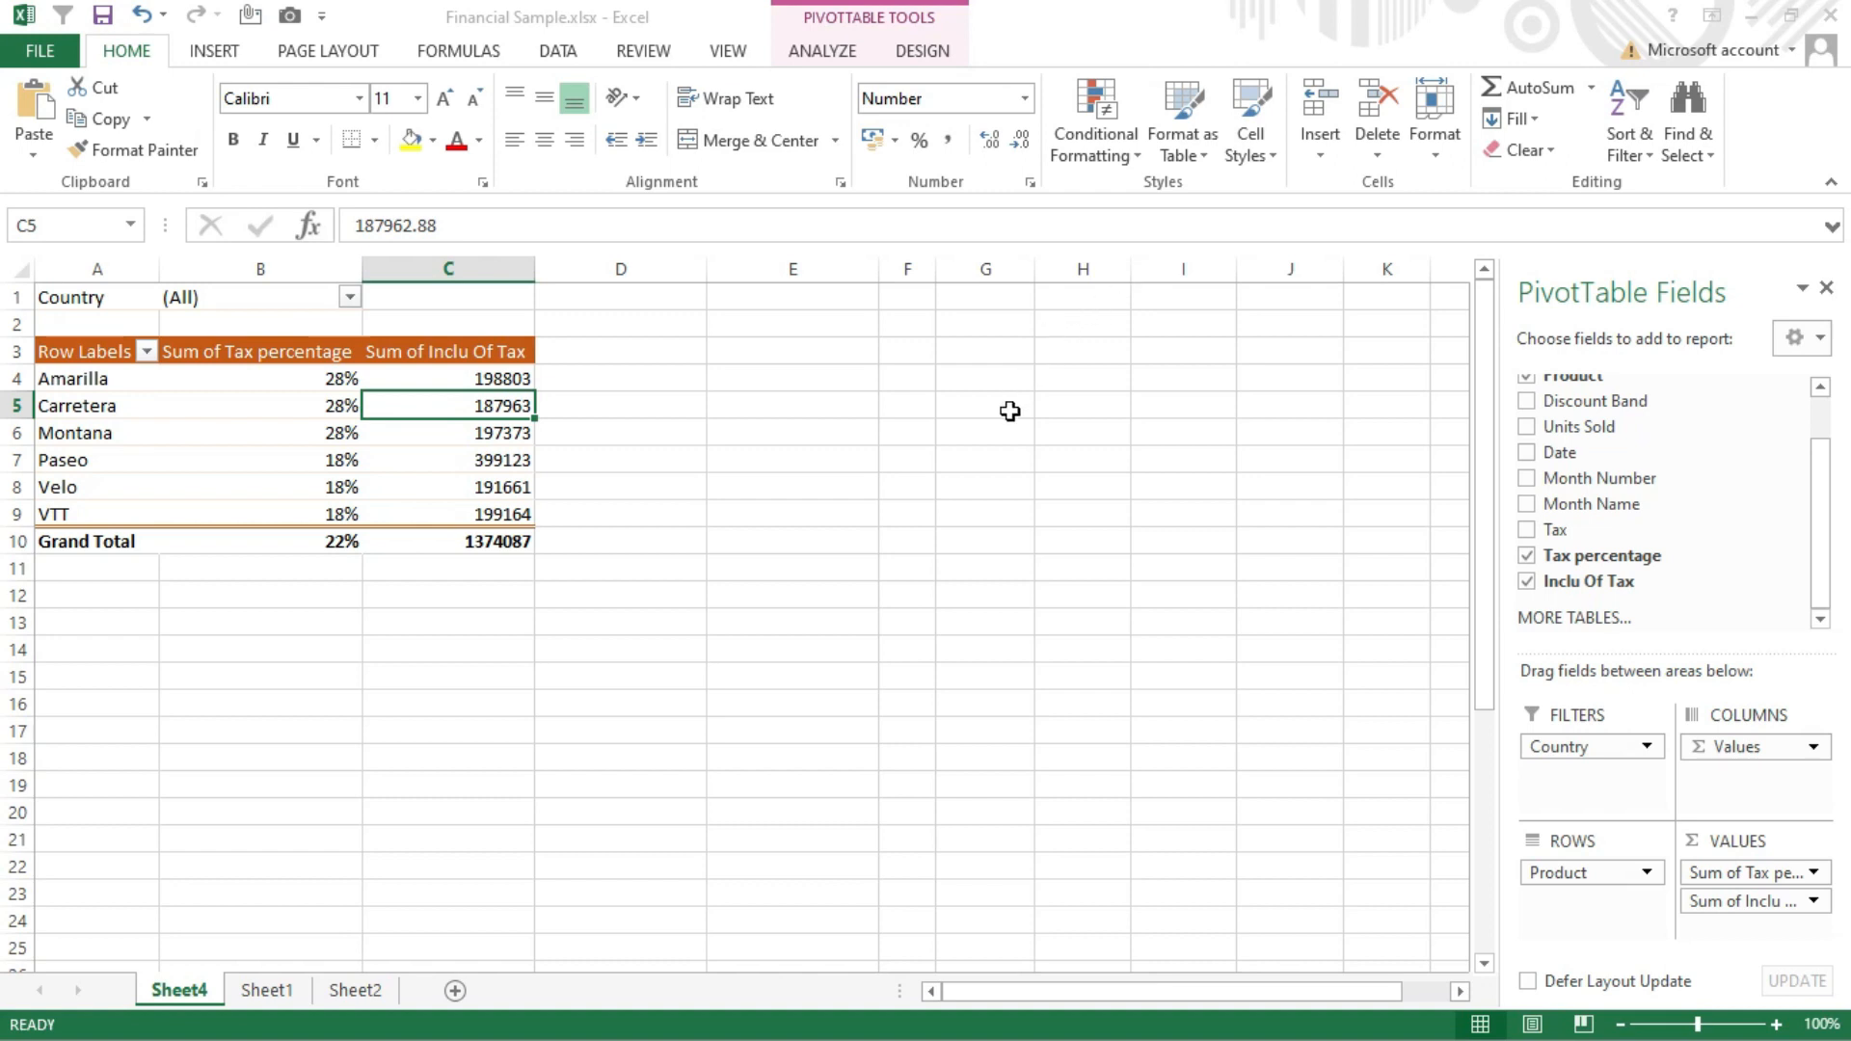
# Insert a clustered column PivotChart from the pivot table's recommended charts beside the table, and delete that chart
pyautogui.click(82, 369)
pyautogui.click(87, 379)
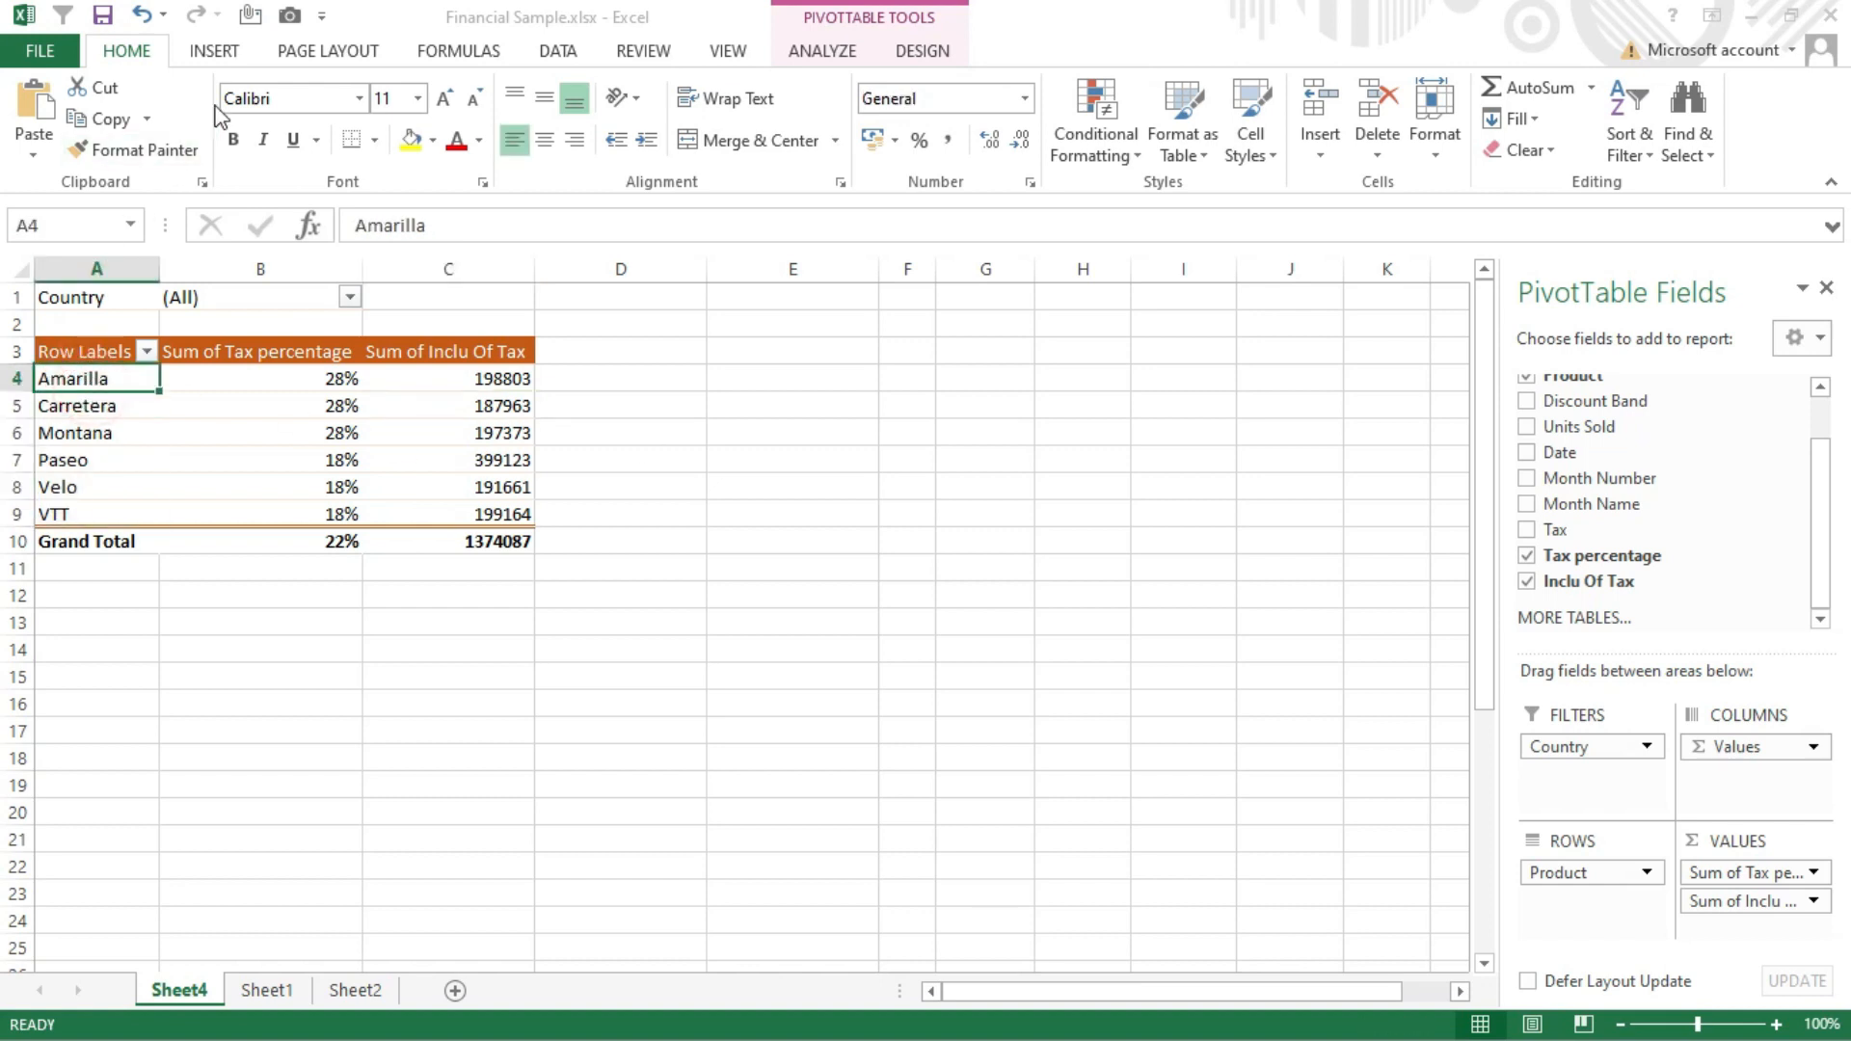
pyautogui.click(208, 53)
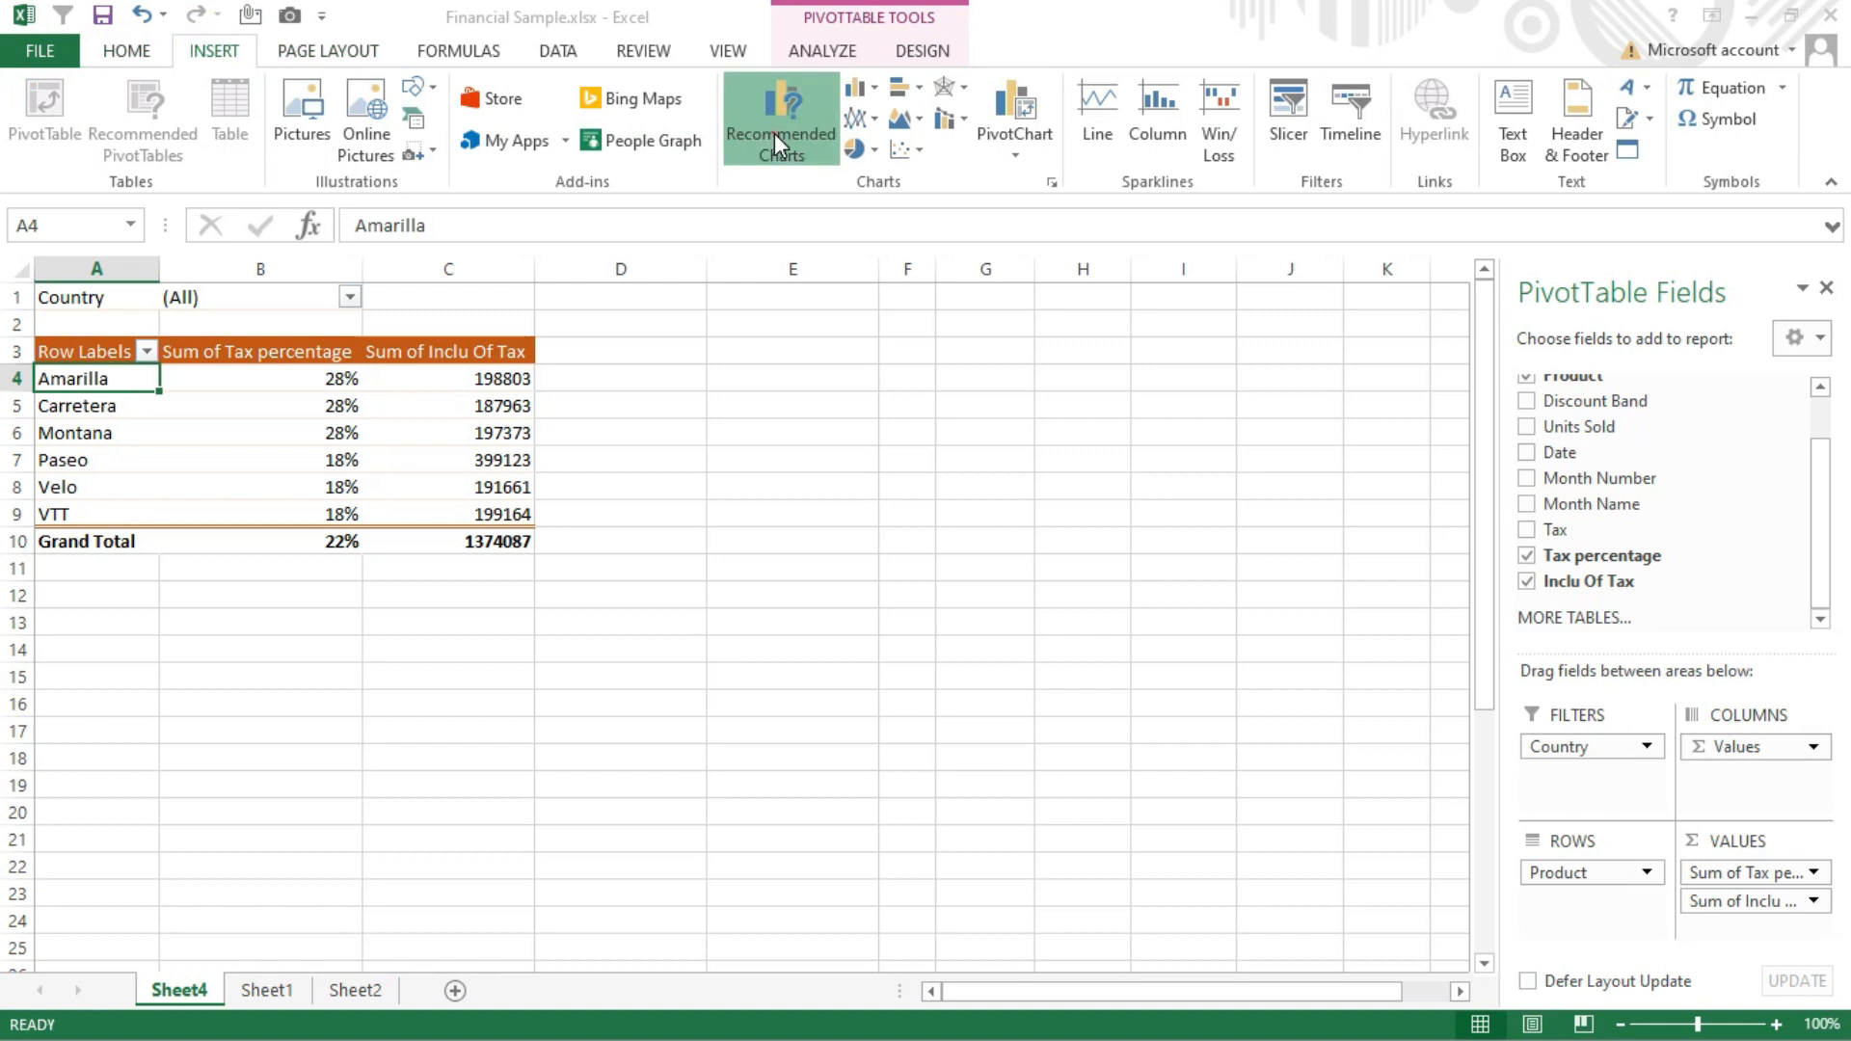
pyautogui.click(774, 133)
pyautogui.click(1348, 885)
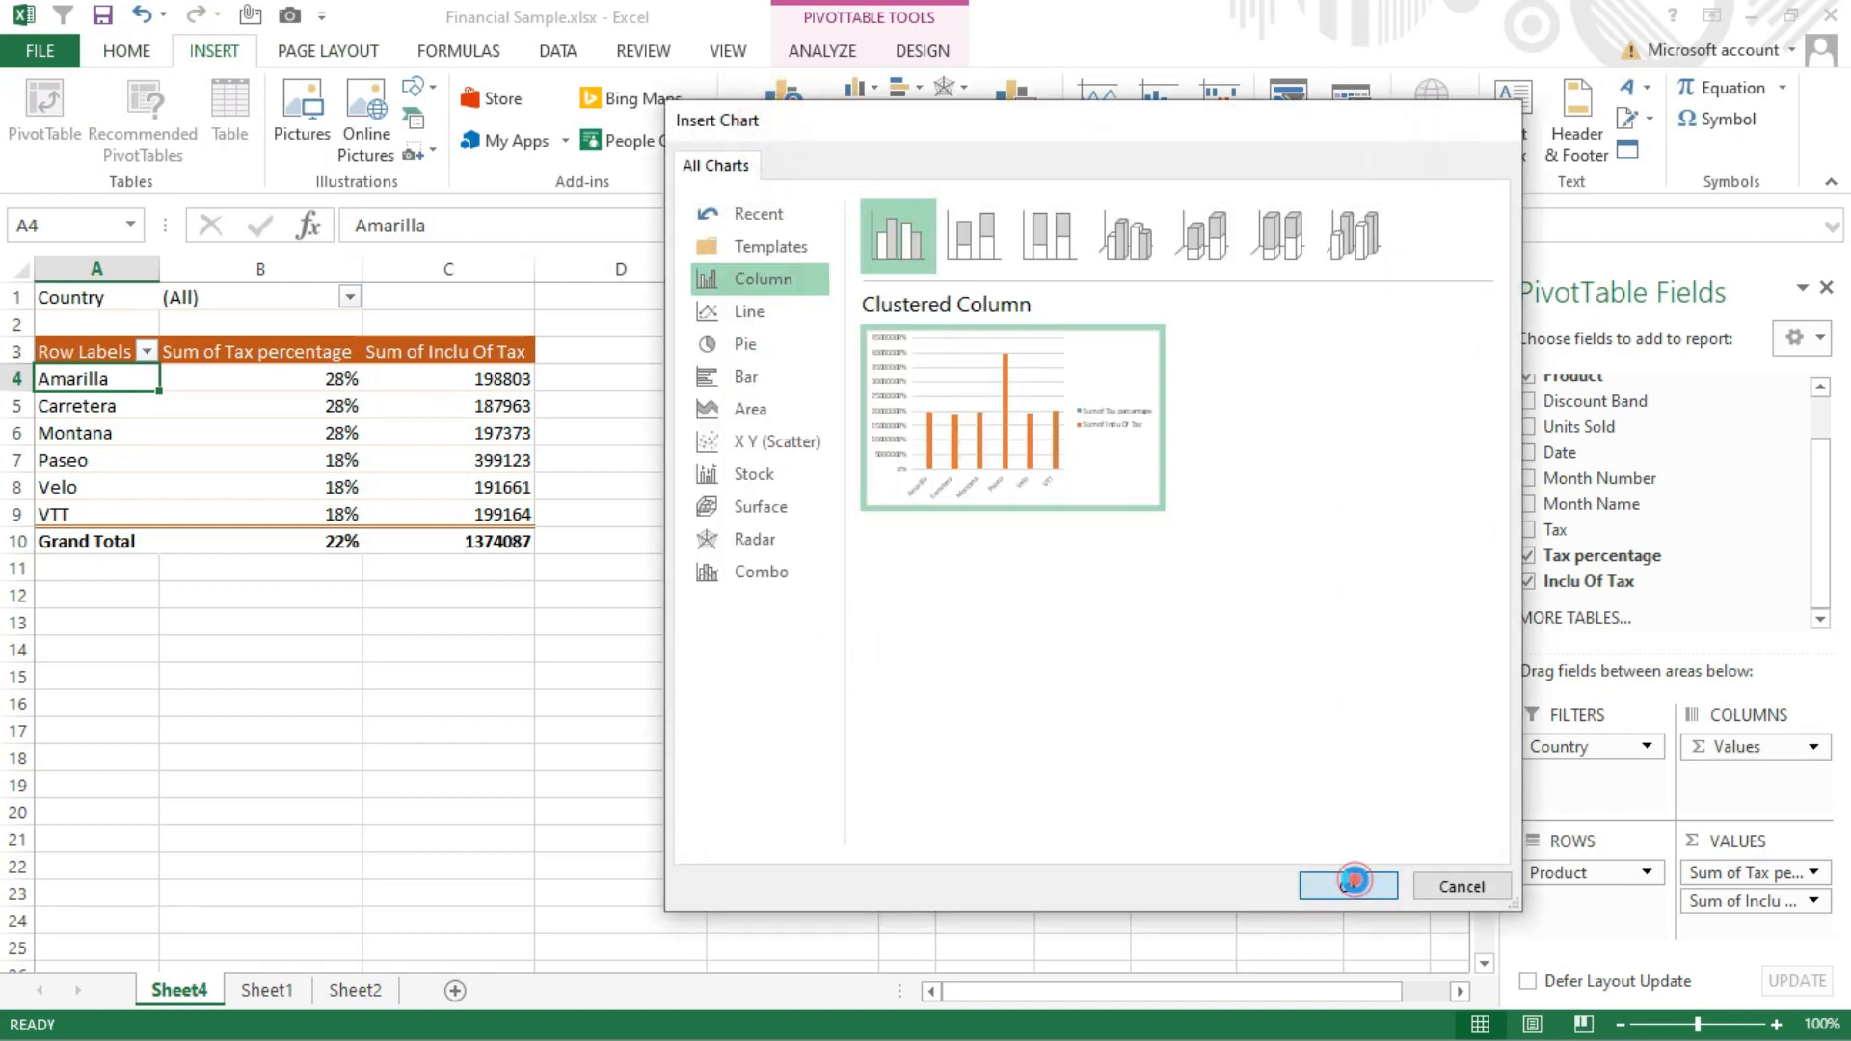
pyautogui.moveTo(1012, 479); pyautogui.dragTo(1159, 381)
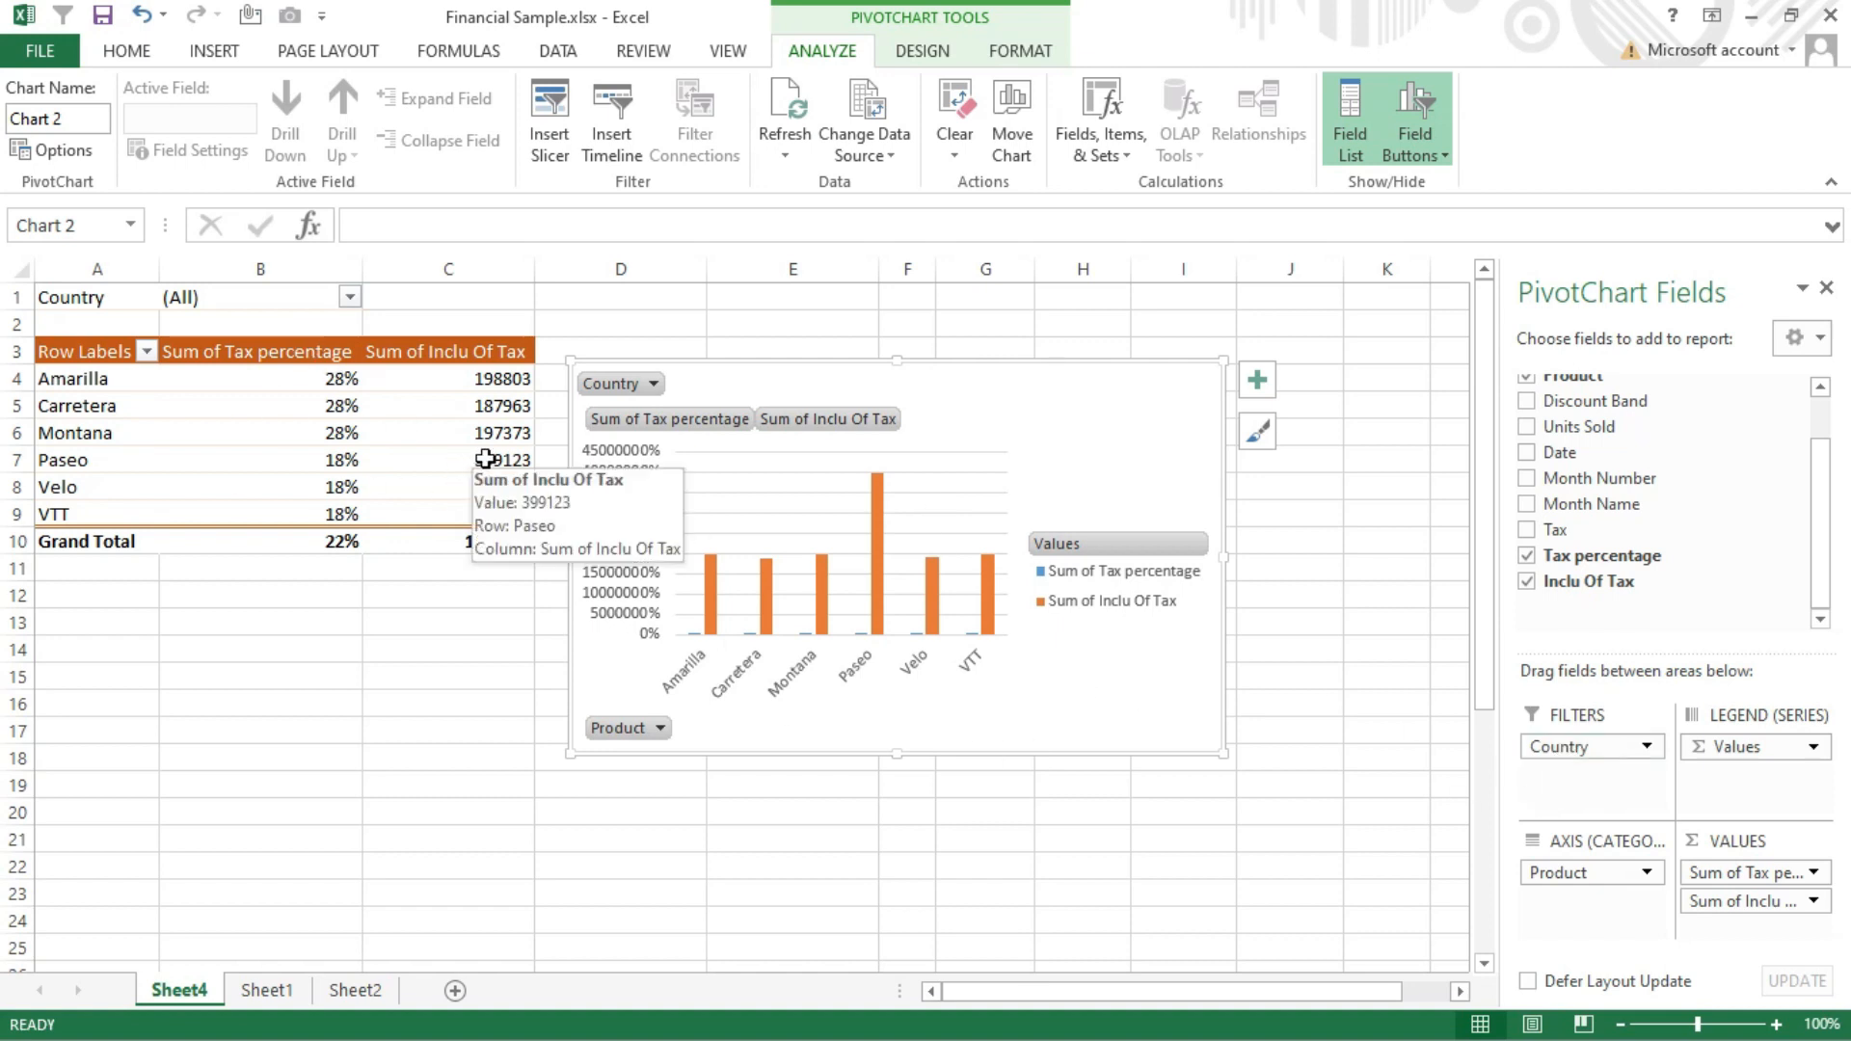
pyautogui.click(1032, 366)
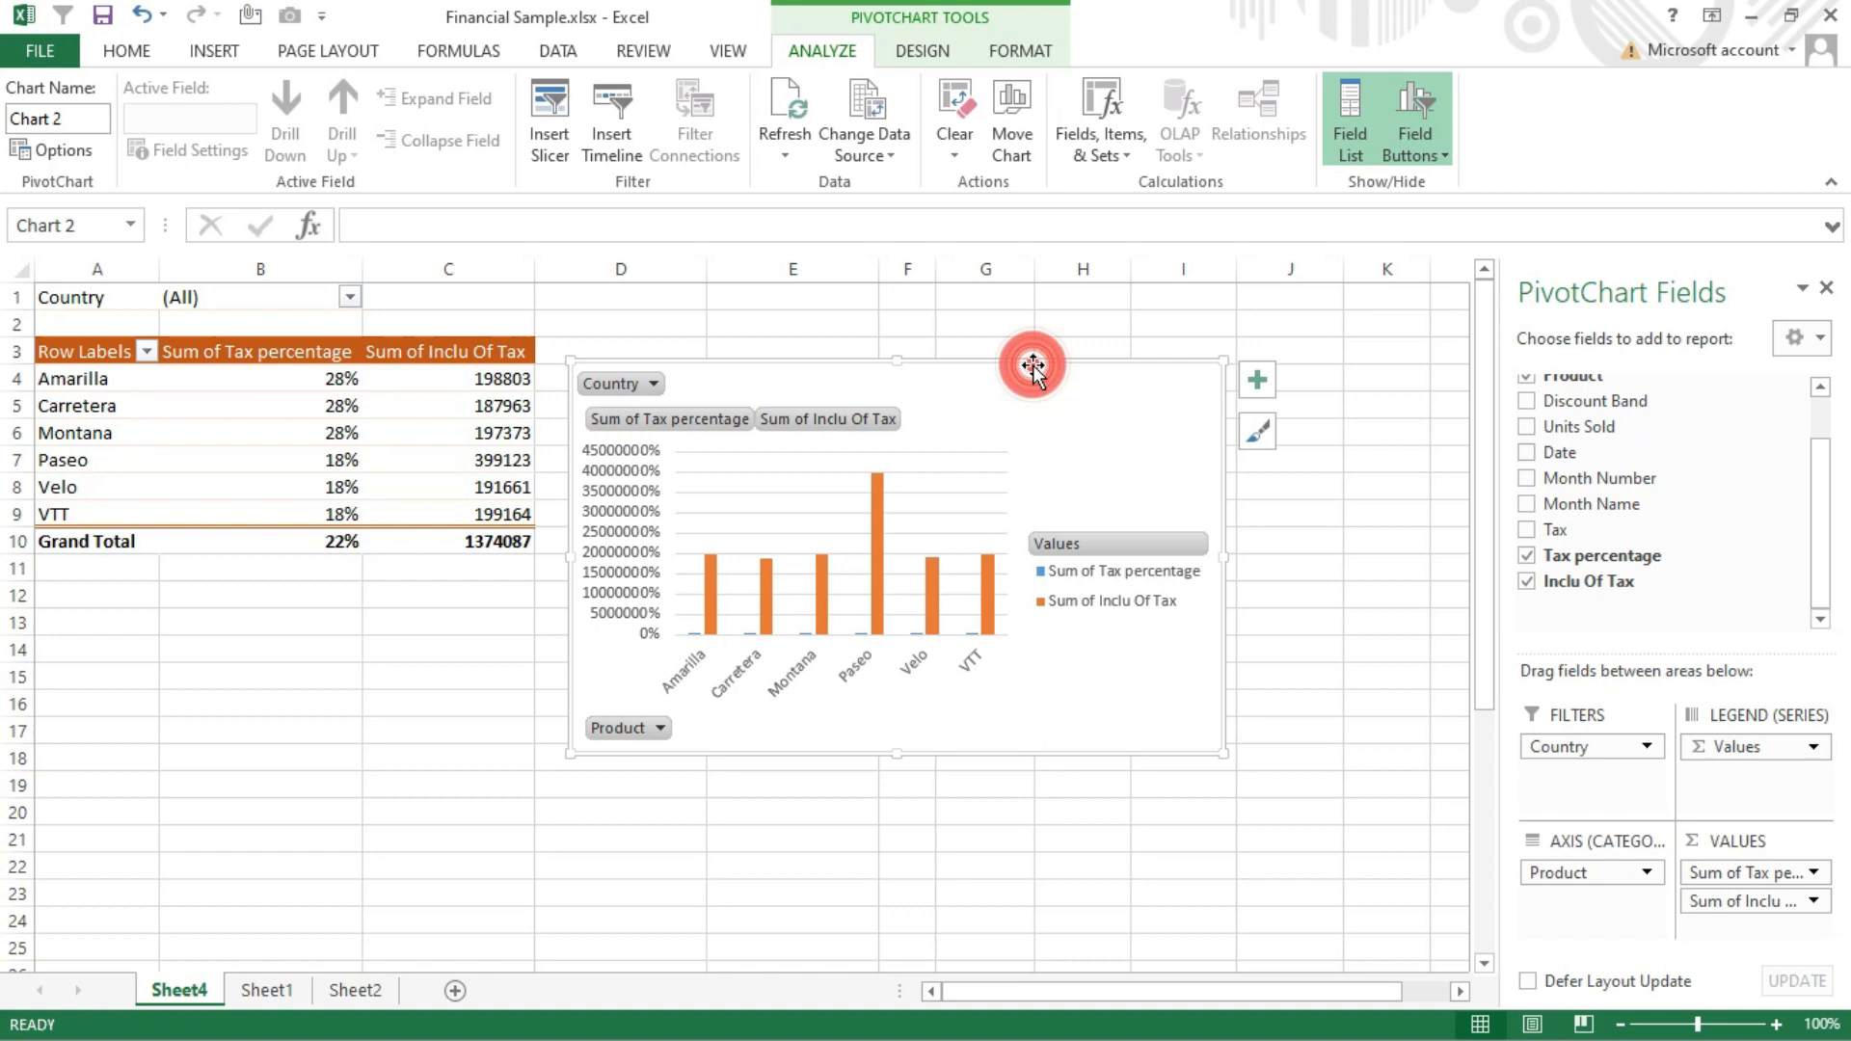
pyautogui.press('Delete')
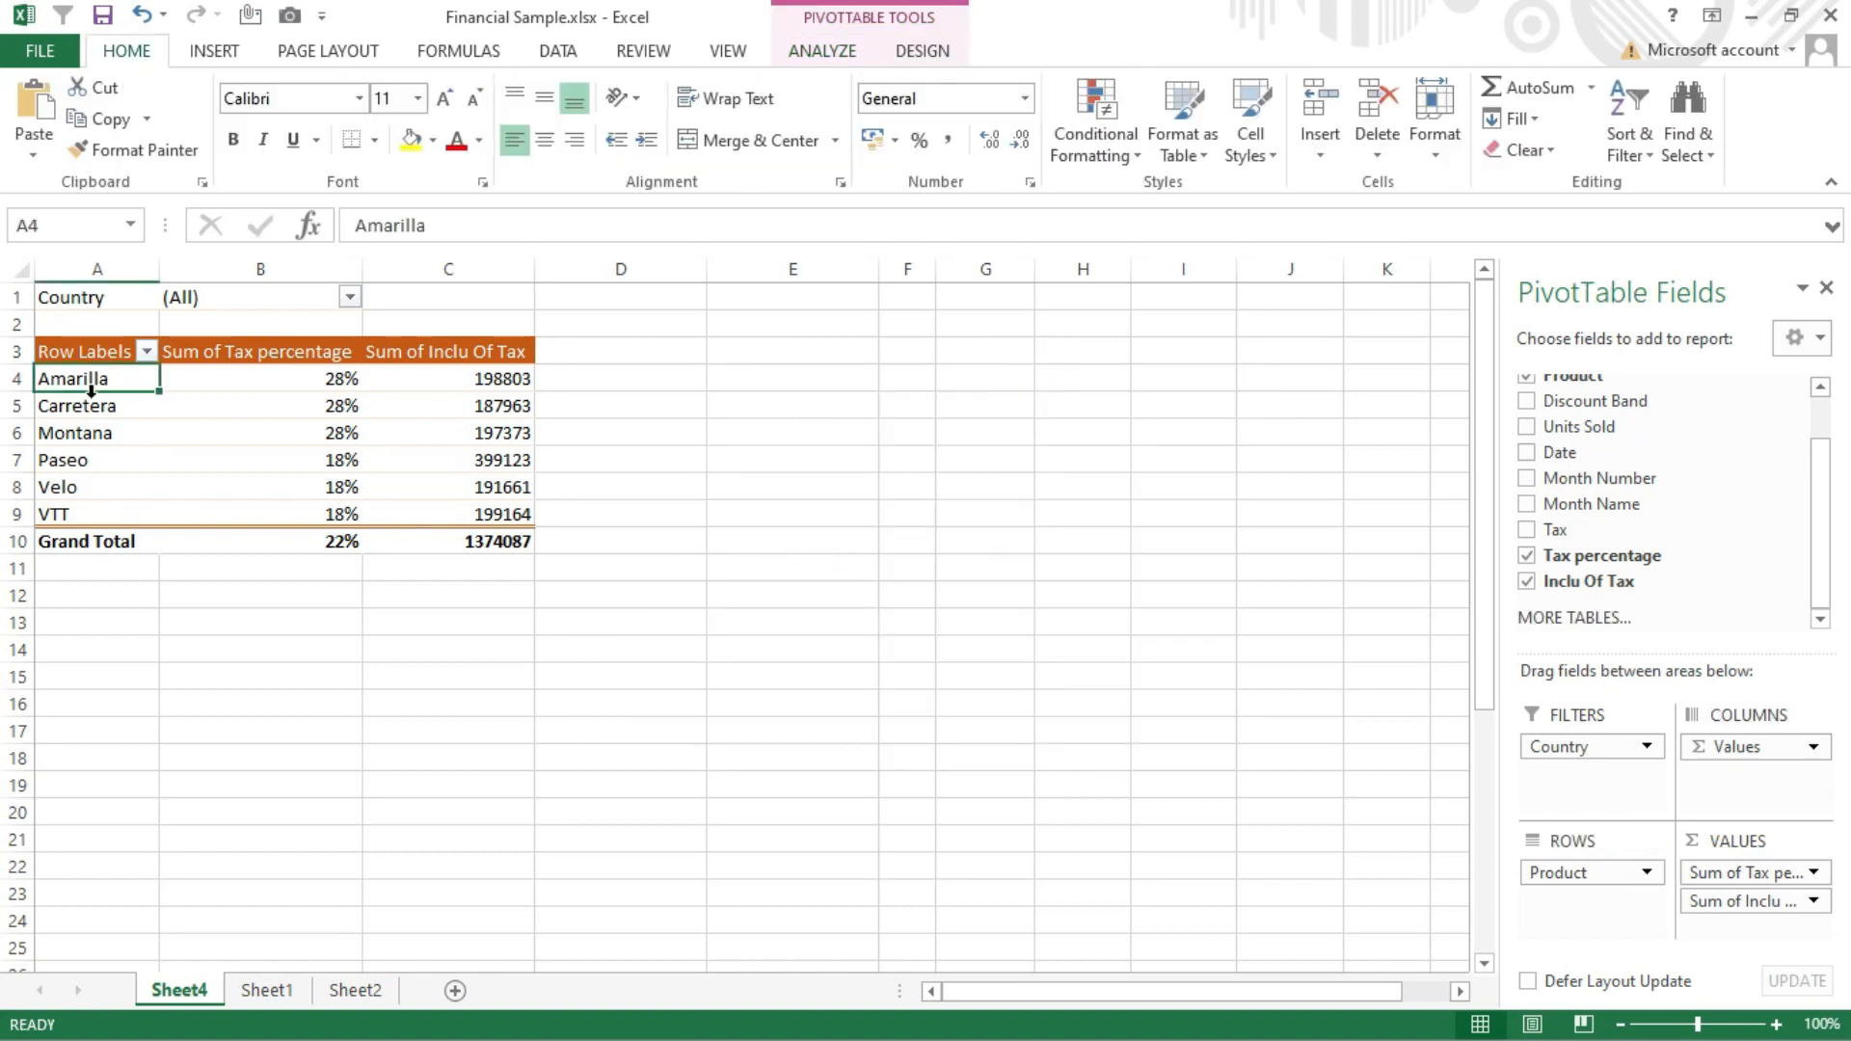
# Insert a Clustered Column PivotChart from the pivot table and position it beside the table
pyautogui.click(845, 56)
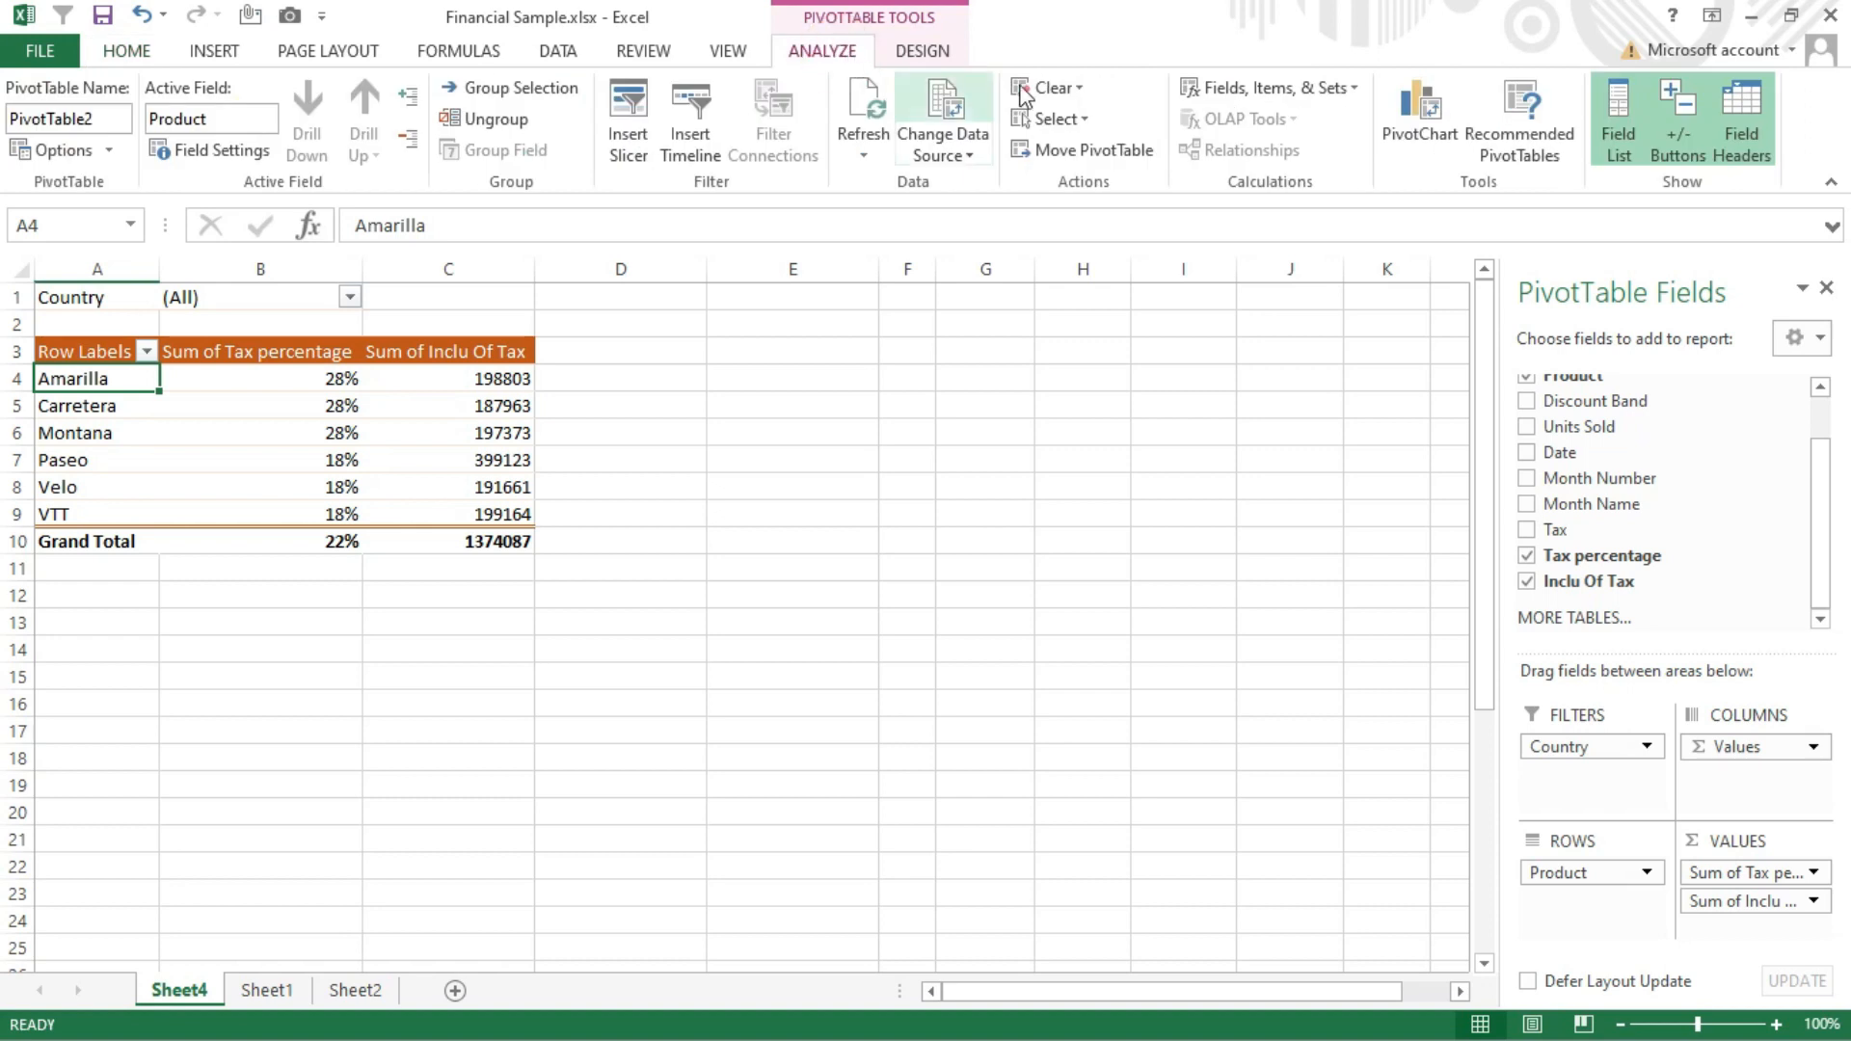
pyautogui.click(1409, 108)
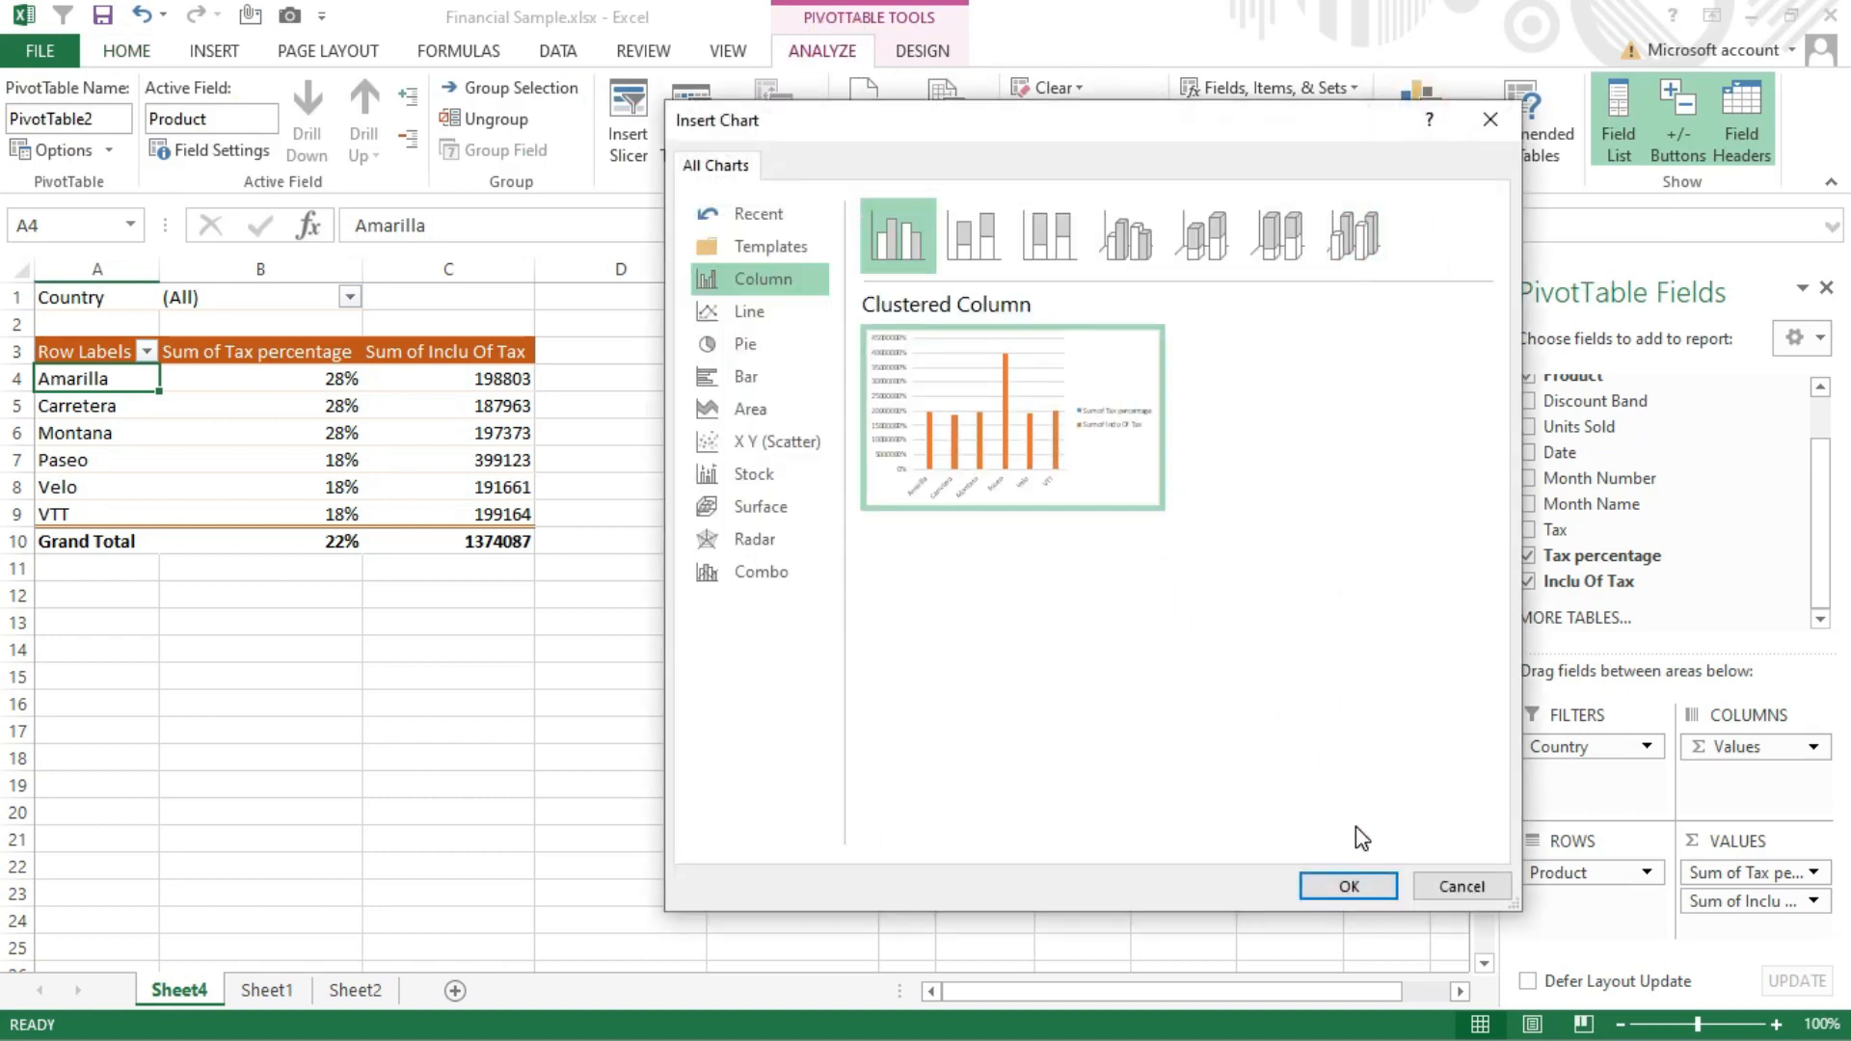
pyautogui.click(1354, 886)
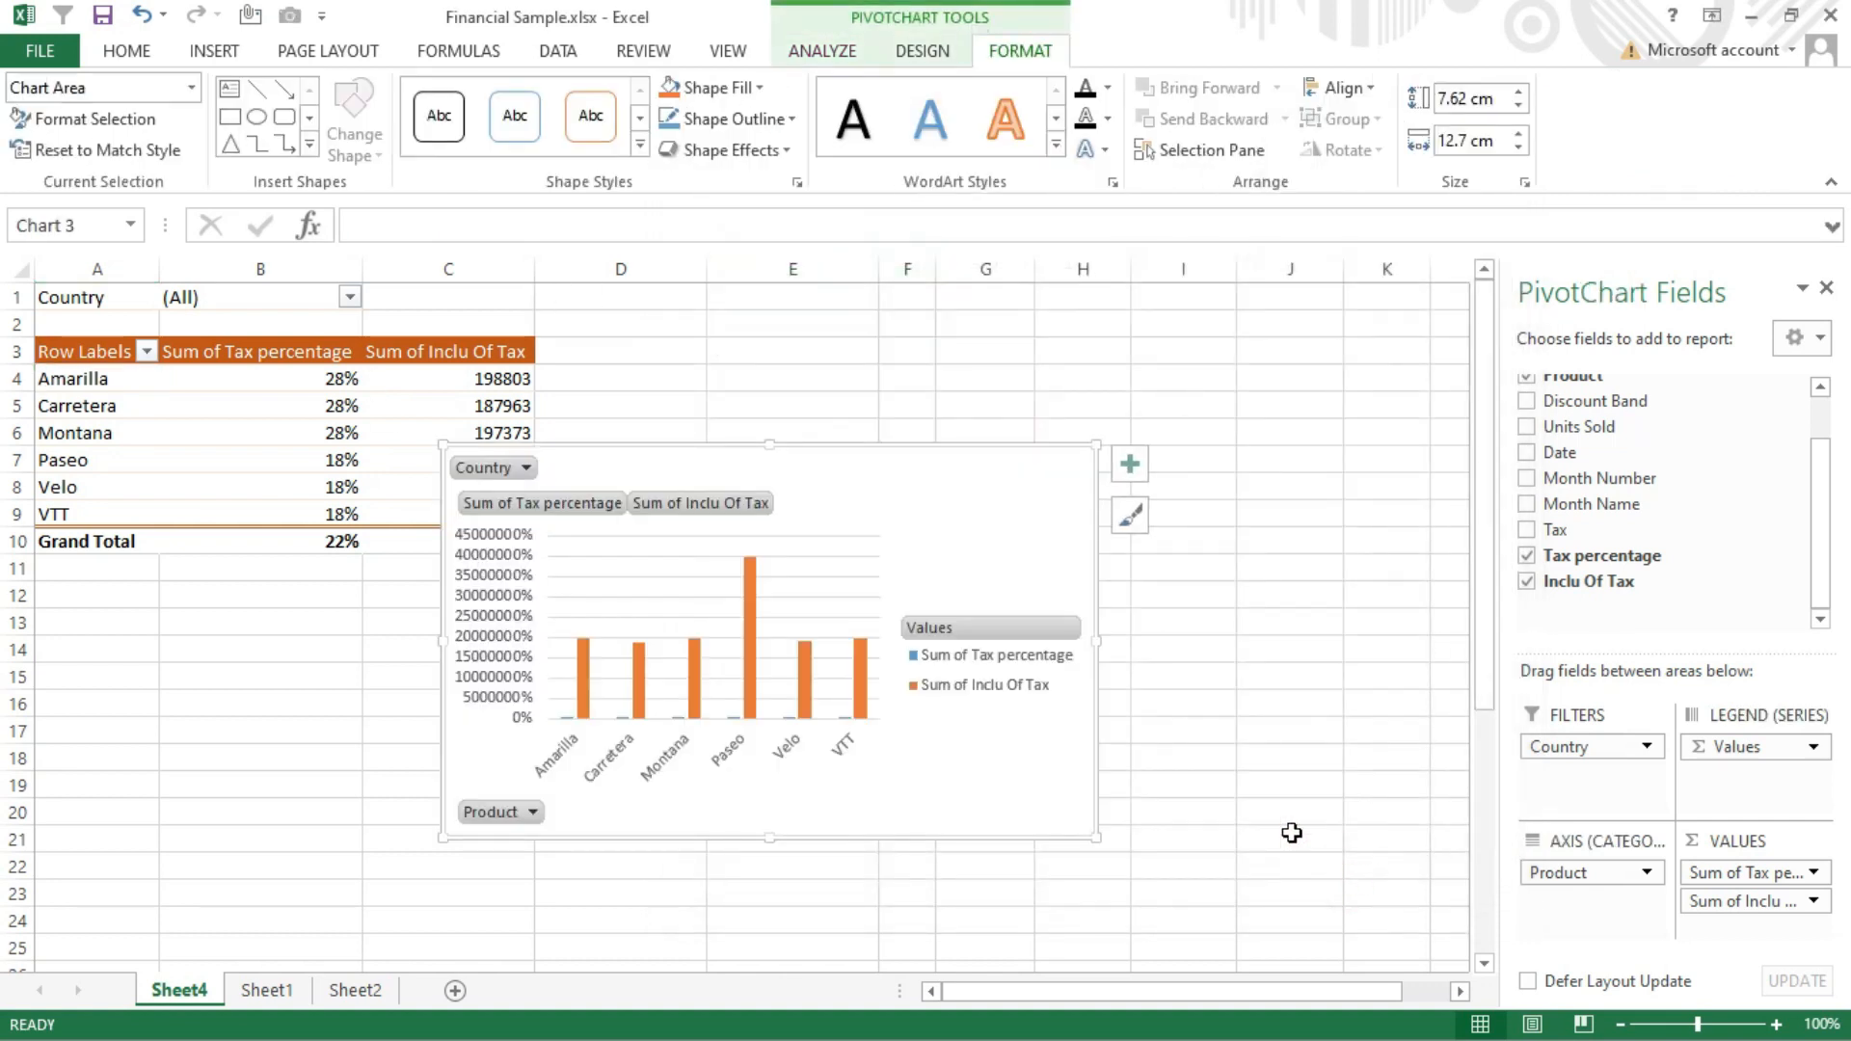
pyautogui.moveTo(884, 479); pyautogui.dragTo(1143, 400)
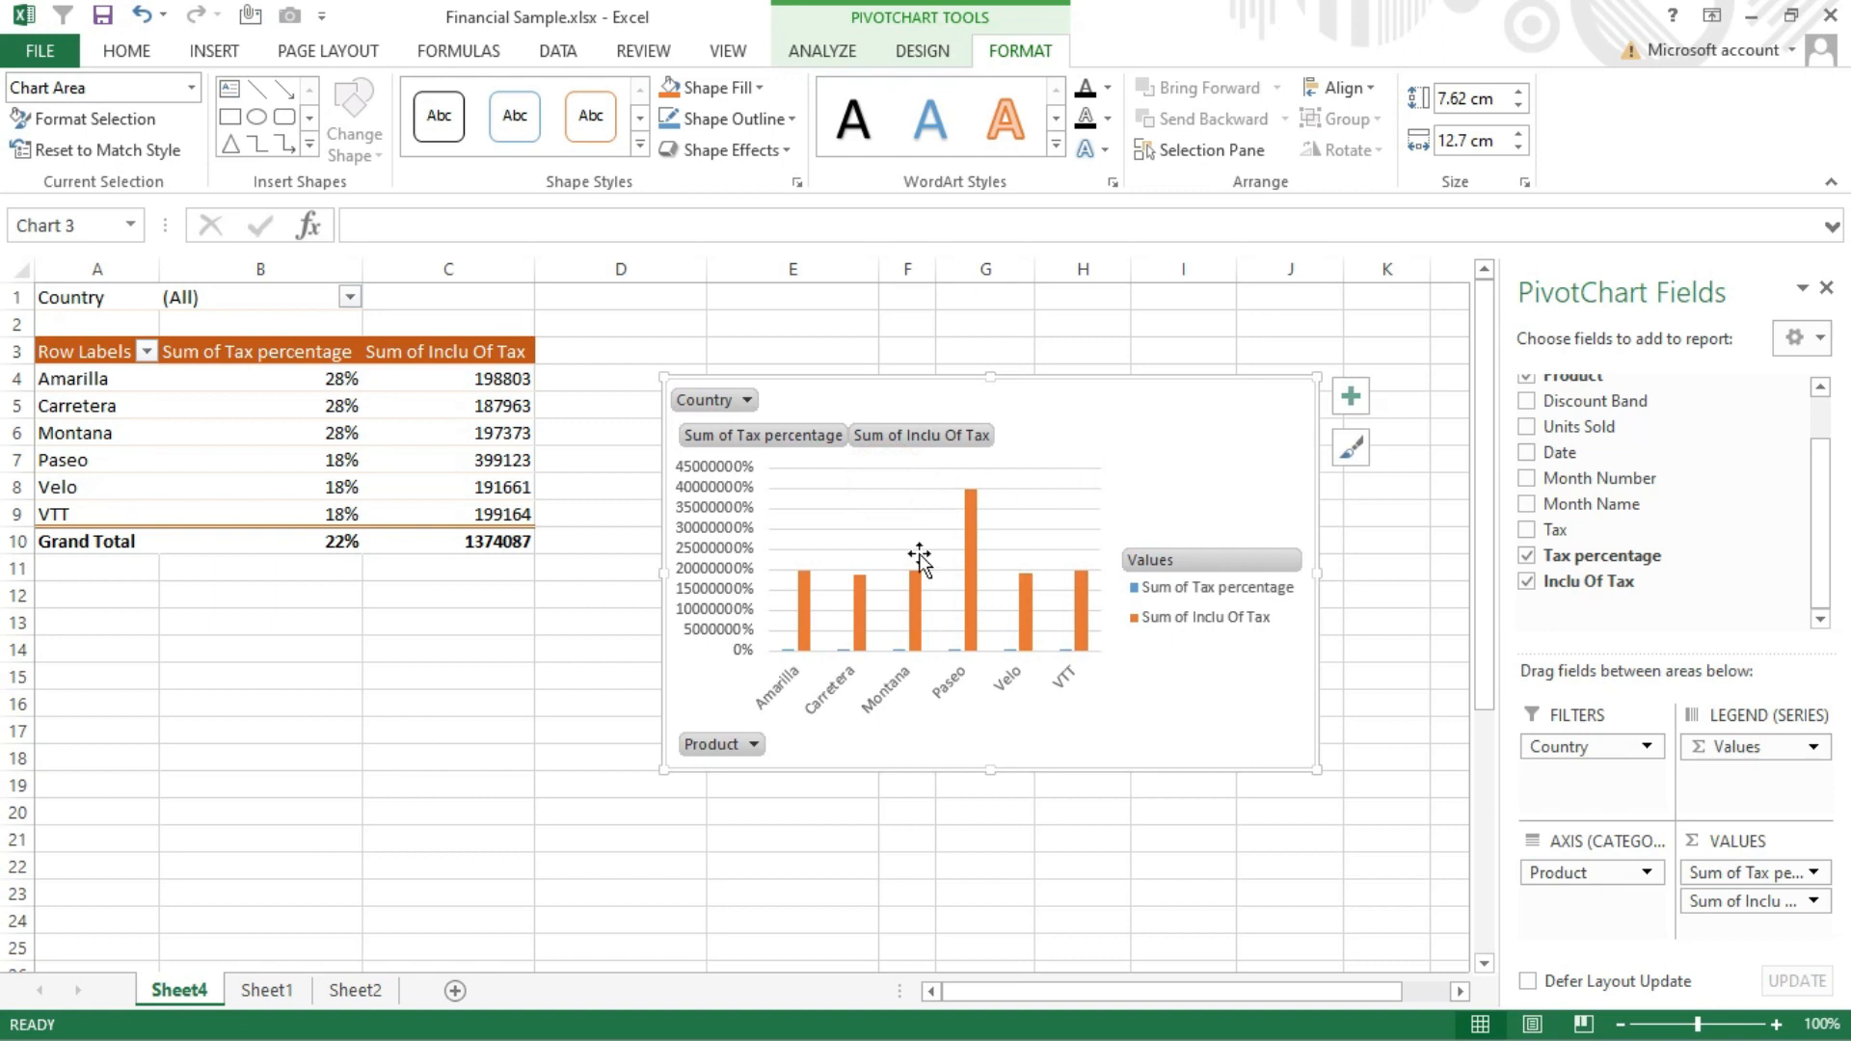
# Remove the Inclu Of Tax field from the pivot table's values and add it back
pyautogui.click(492, 483)
pyautogui.moveTo(1702, 900); pyautogui.dragTo(1677, 583)
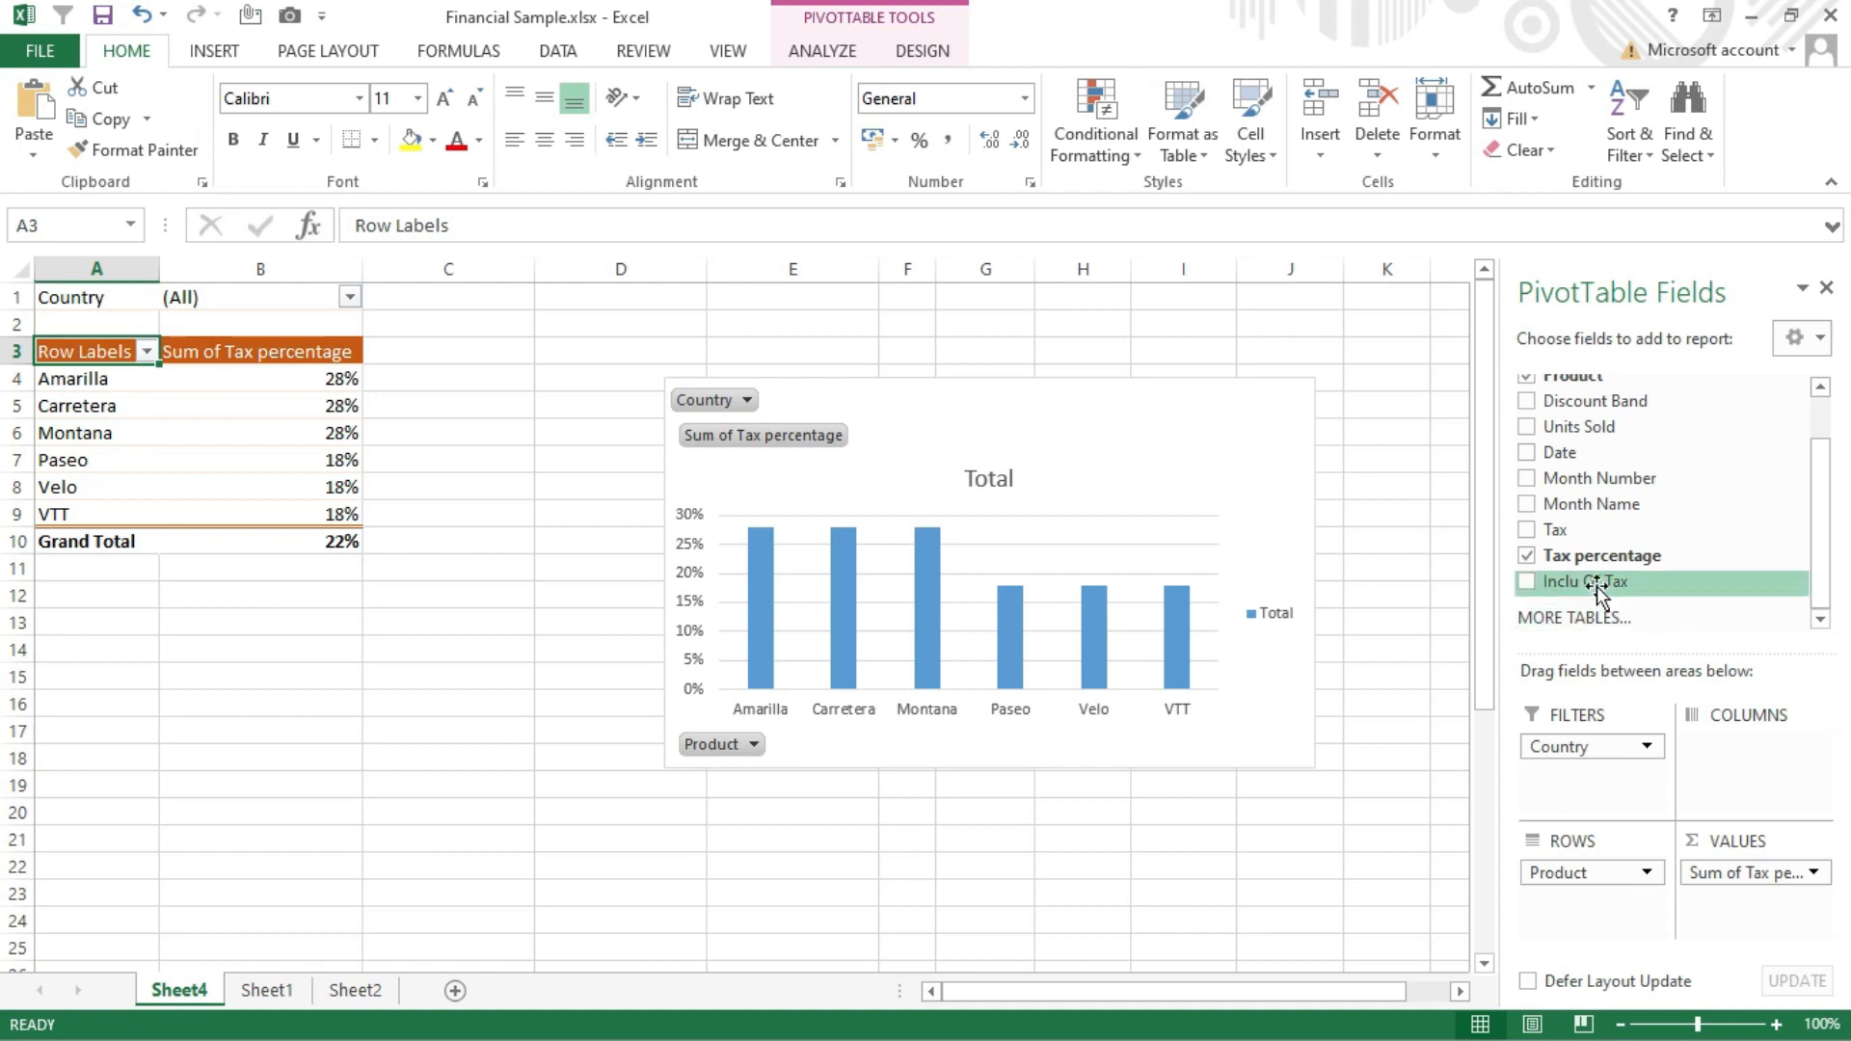
pyautogui.moveTo(1608, 581); pyautogui.dragTo(1743, 877)
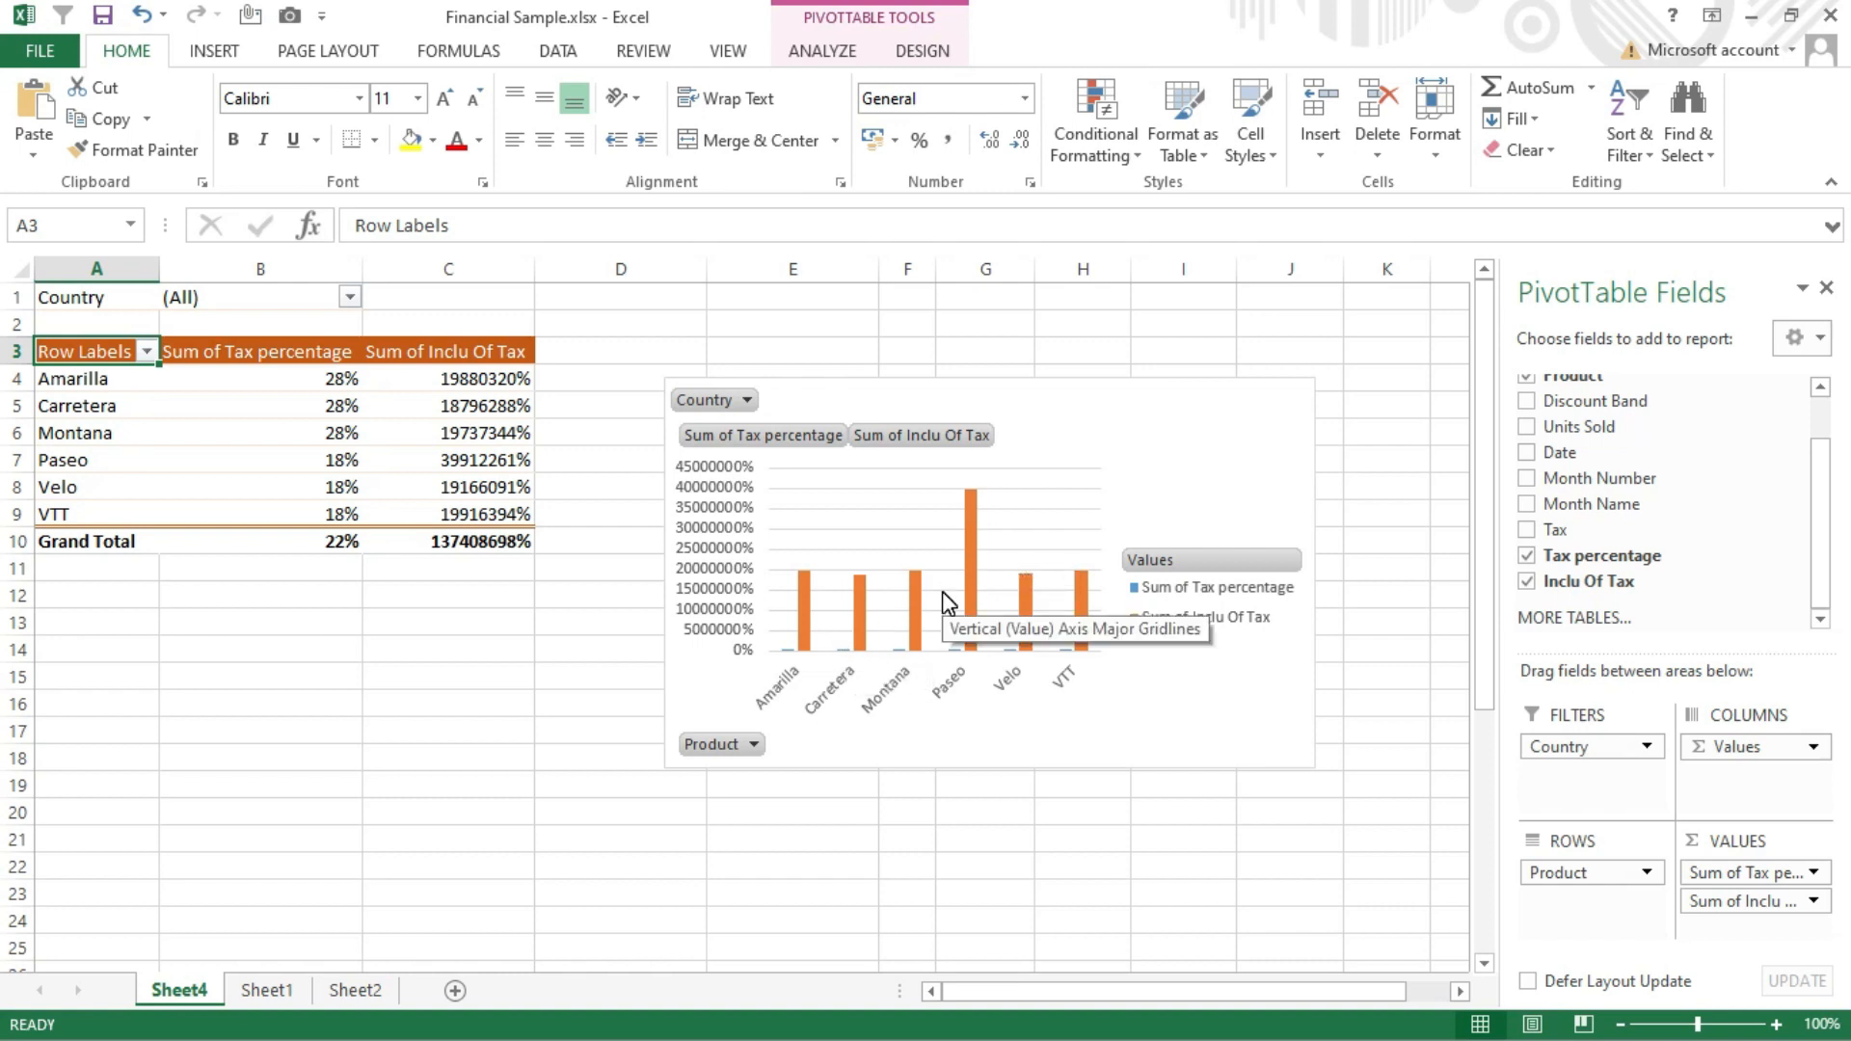
# Change the chart to a combo with Sum of Tax percentage as a Line on the secondary axis and Inclu Of Tax as Clustered Column
pyautogui.click(974, 524)
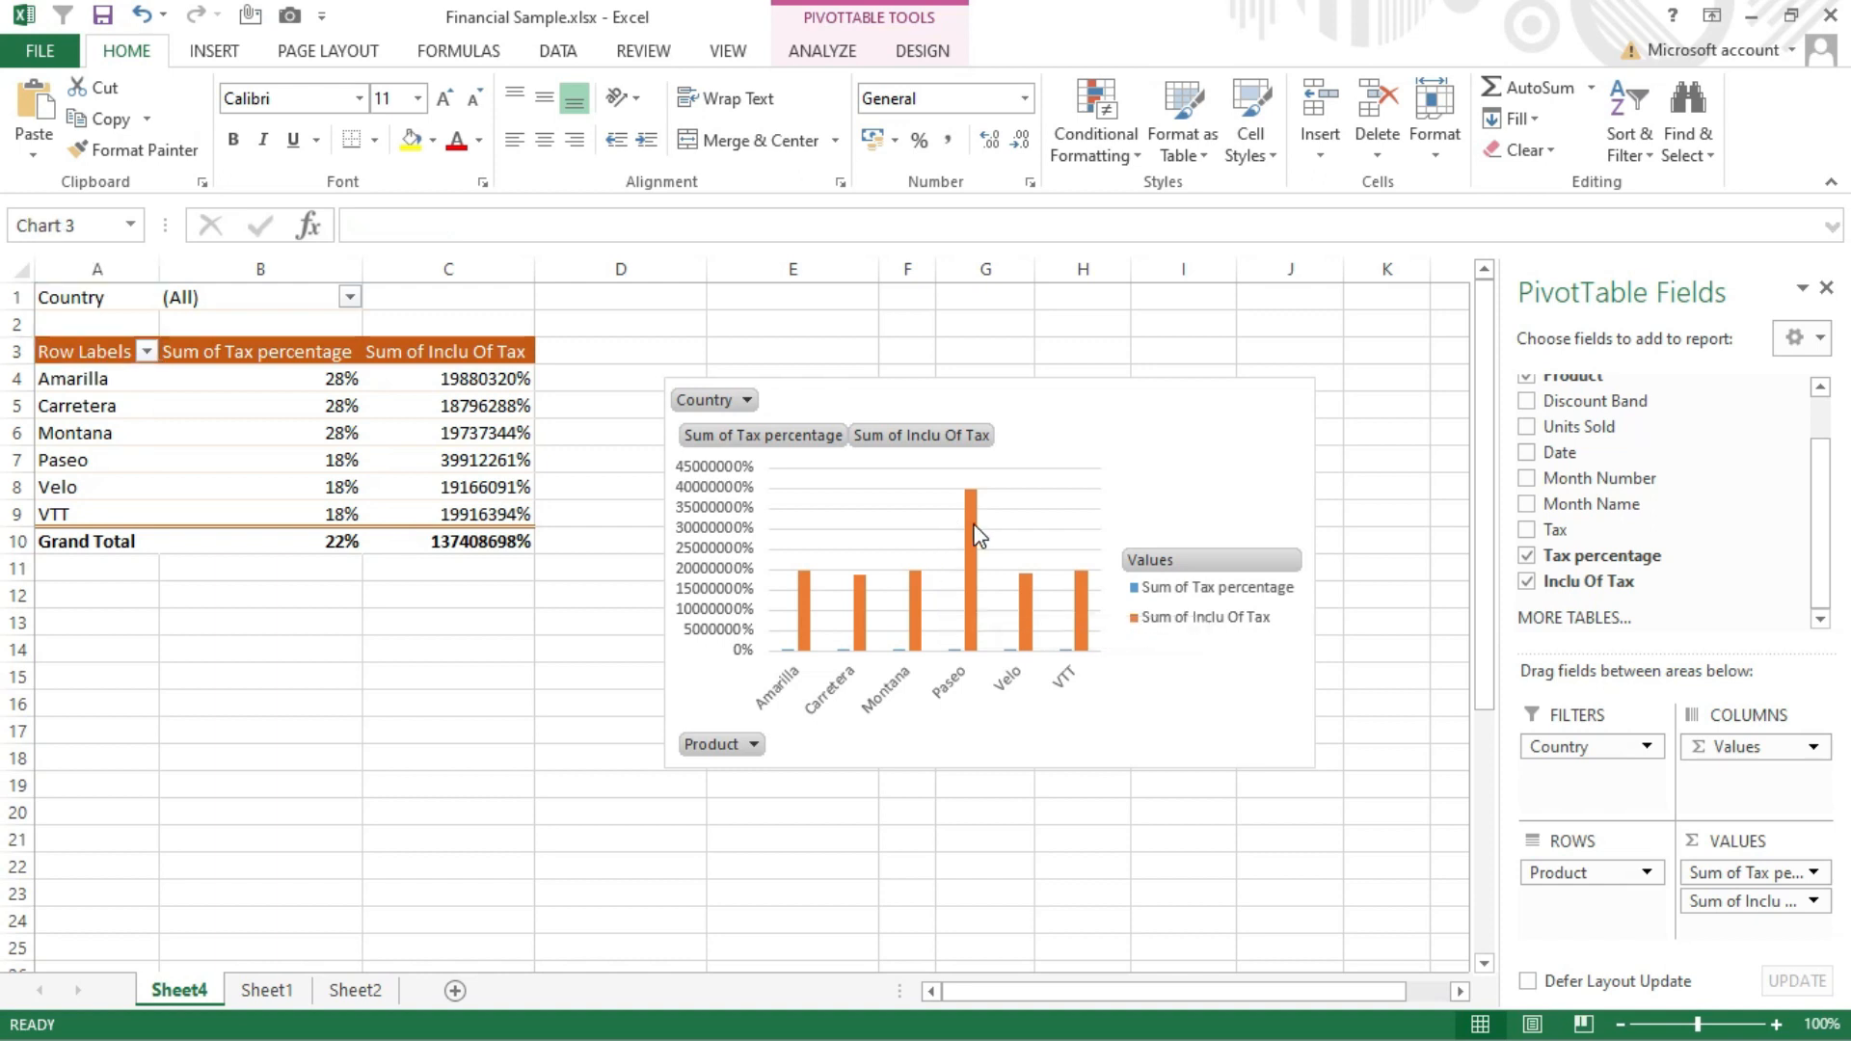
pyautogui.click(975, 527)
pyautogui.rightClick(974, 527)
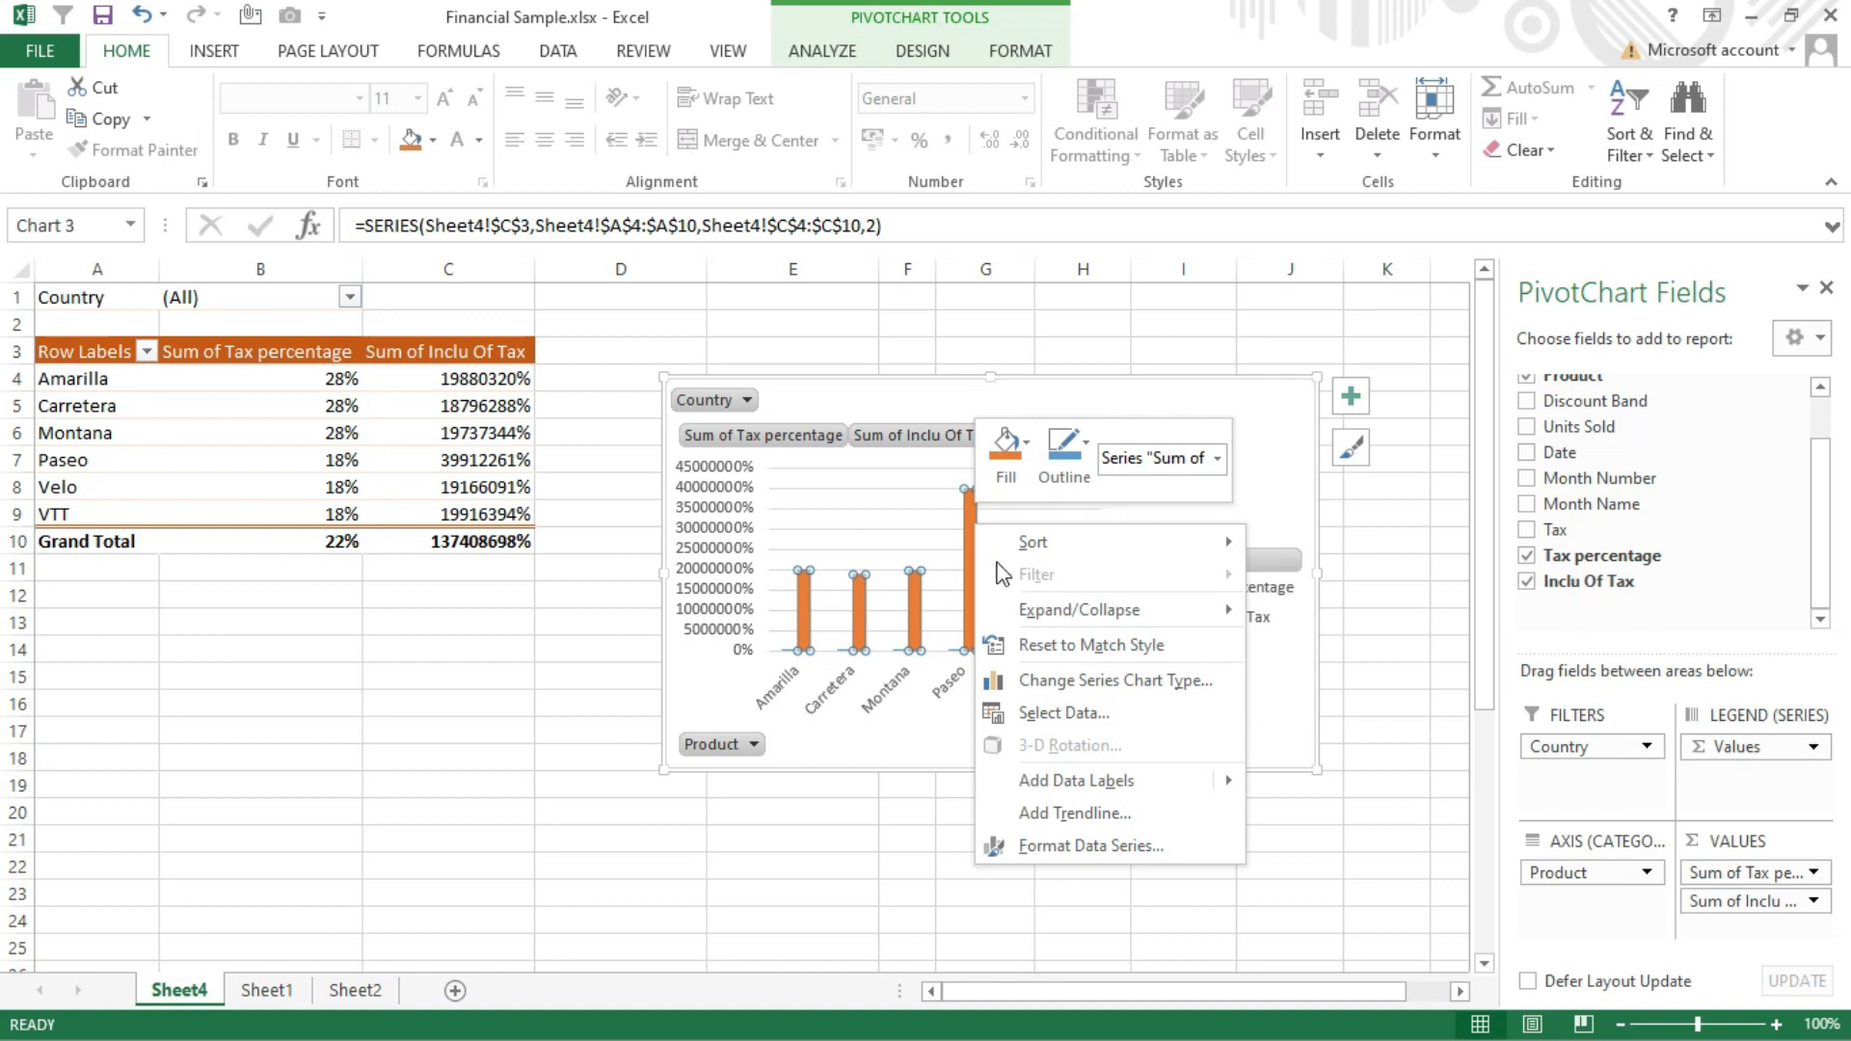
pyautogui.click(1087, 690)
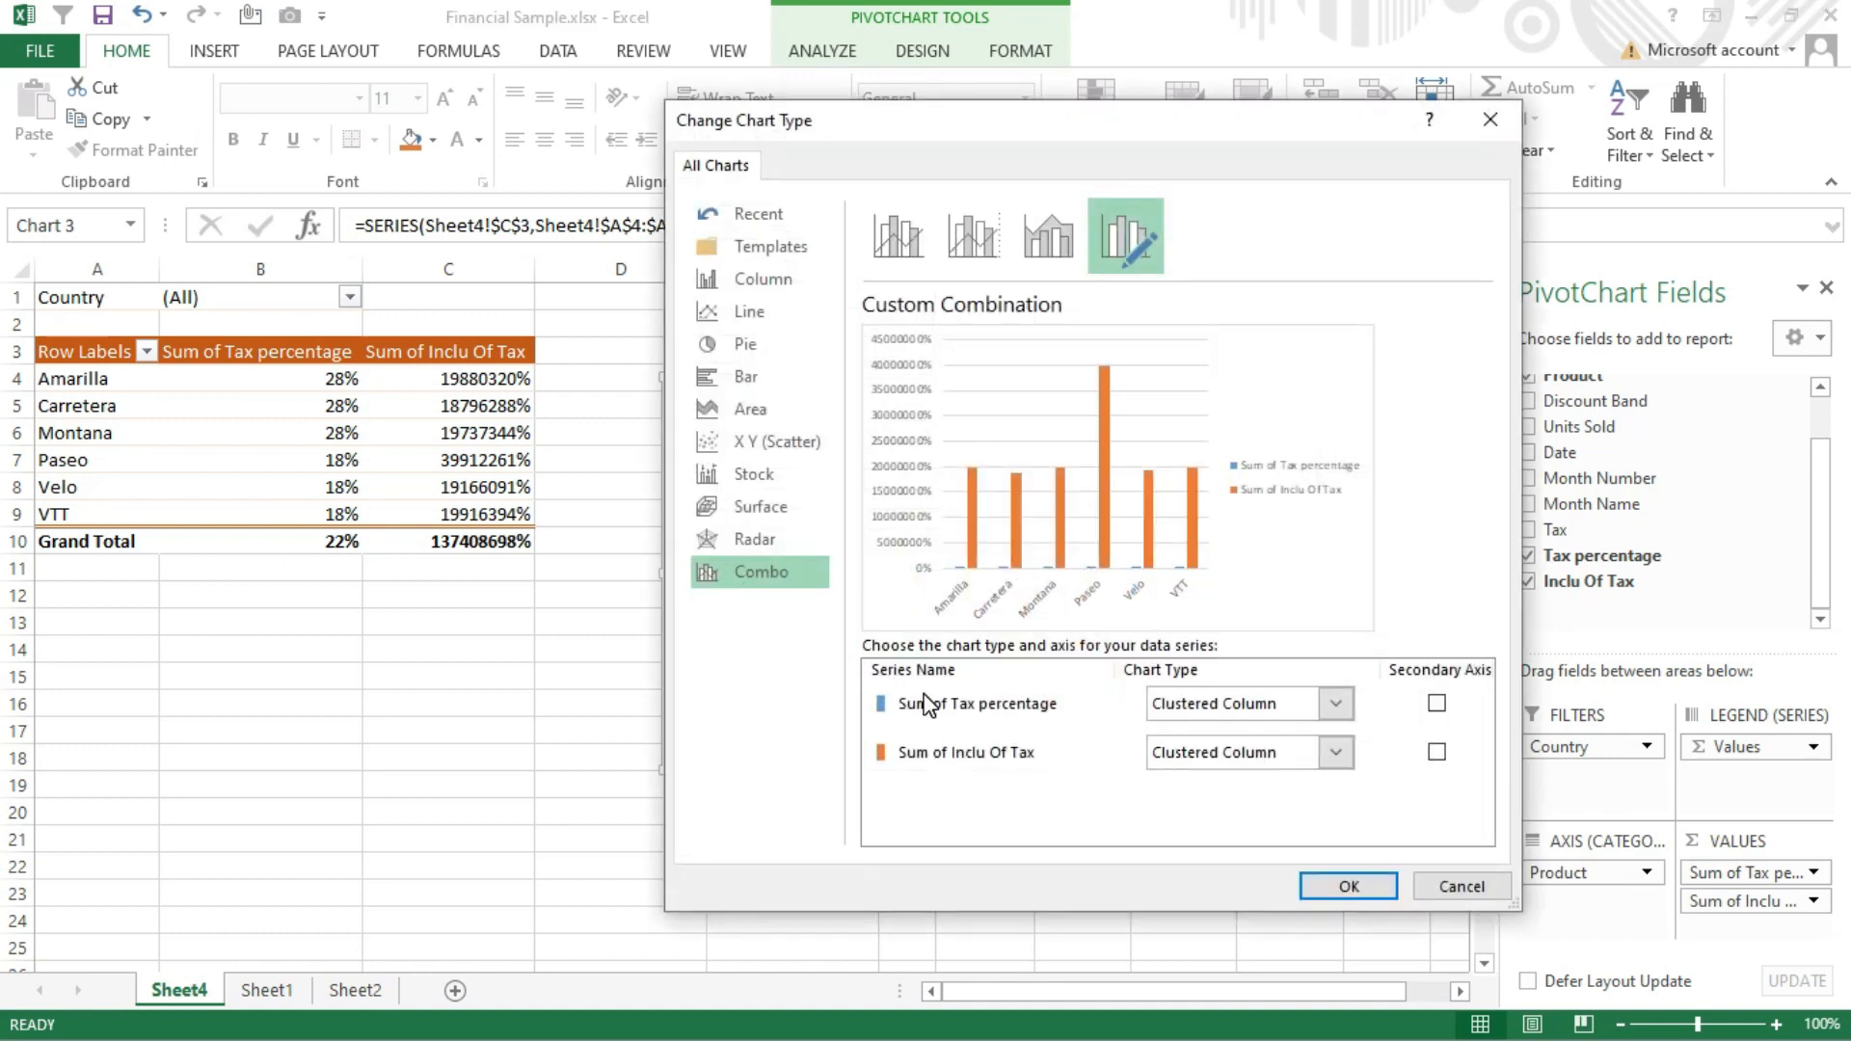
pyautogui.click(1437, 704)
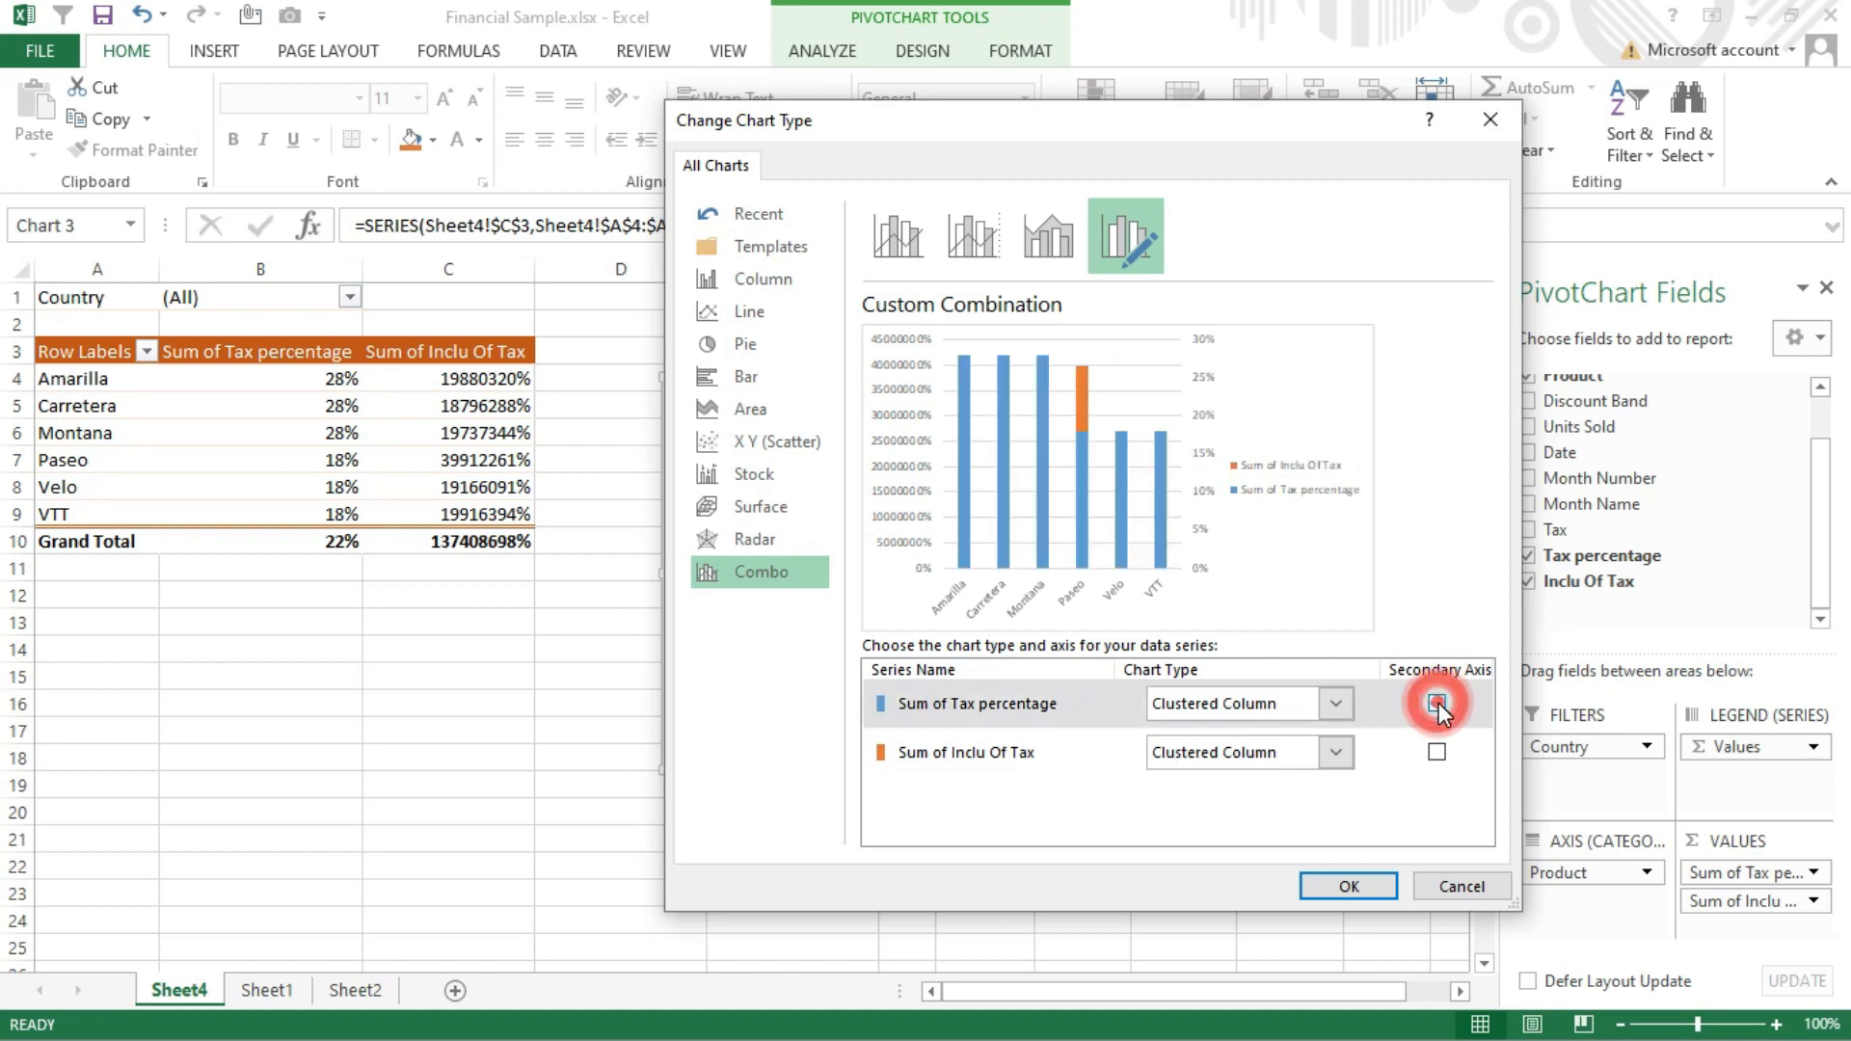
pyautogui.click(1437, 704)
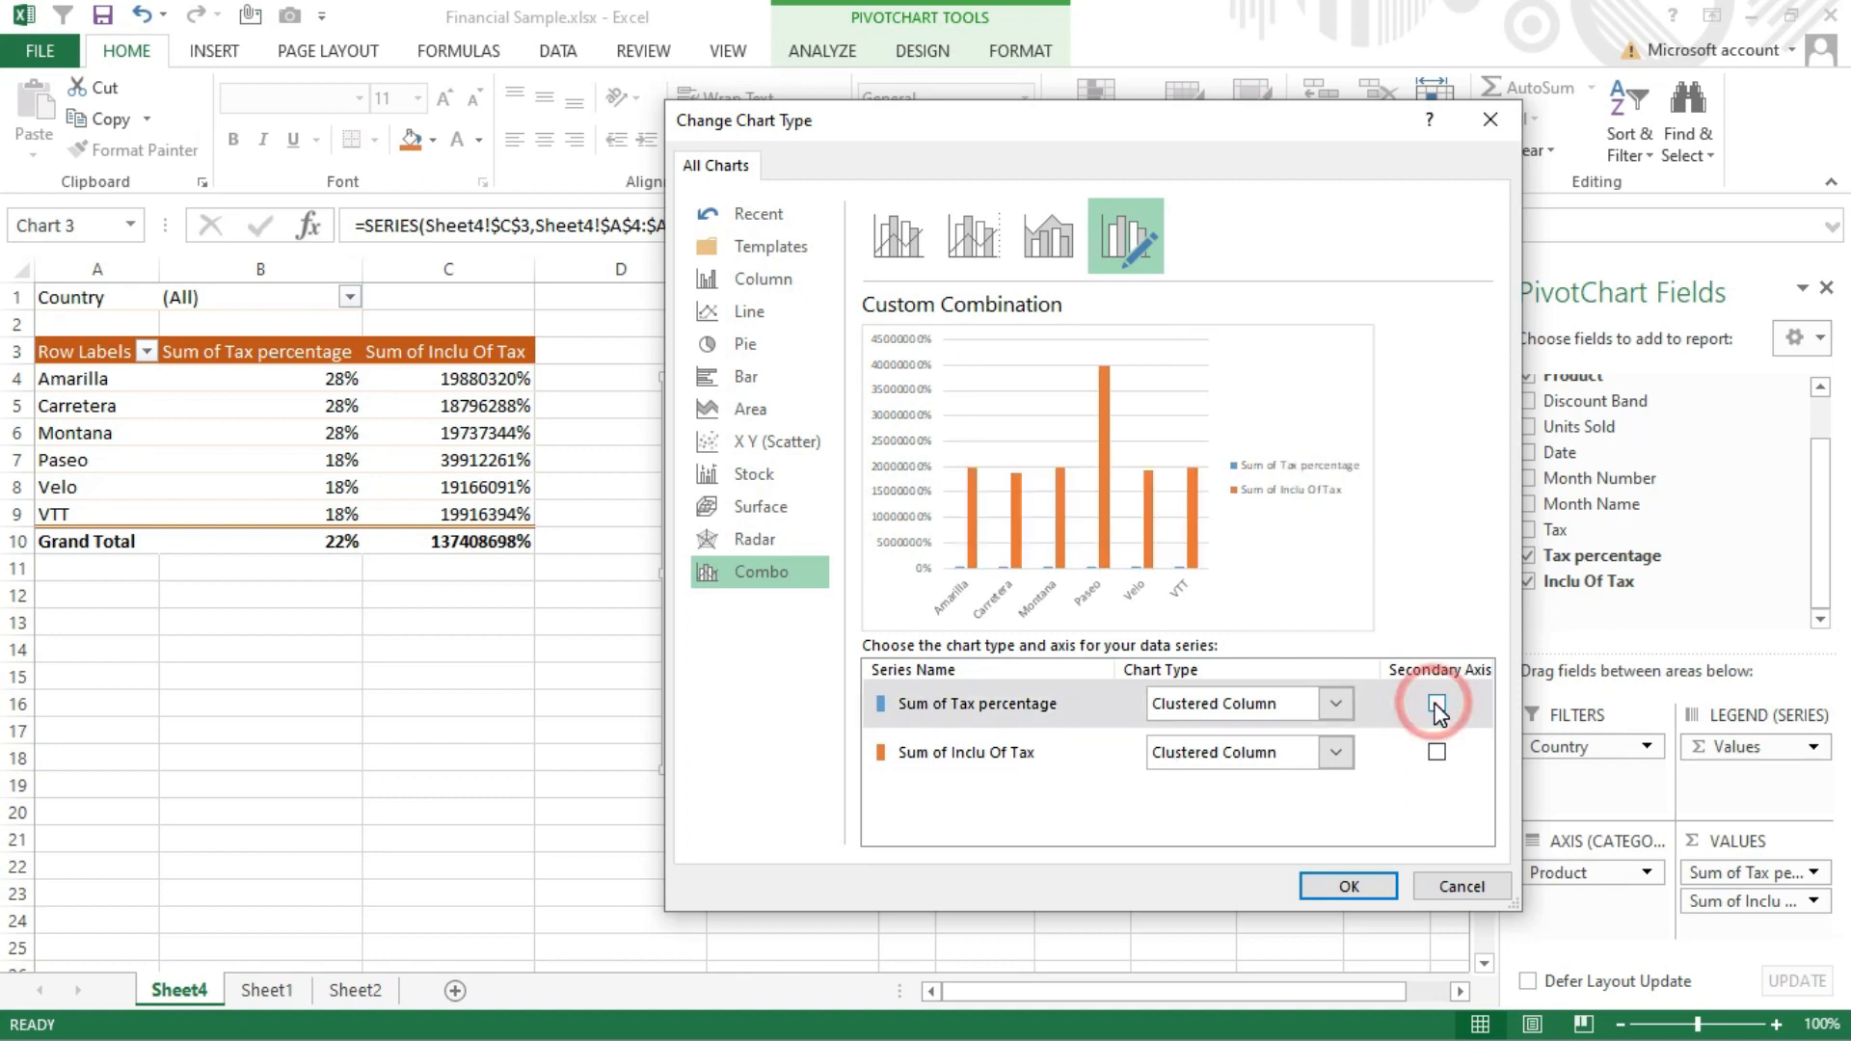
pyautogui.click(1330, 711)
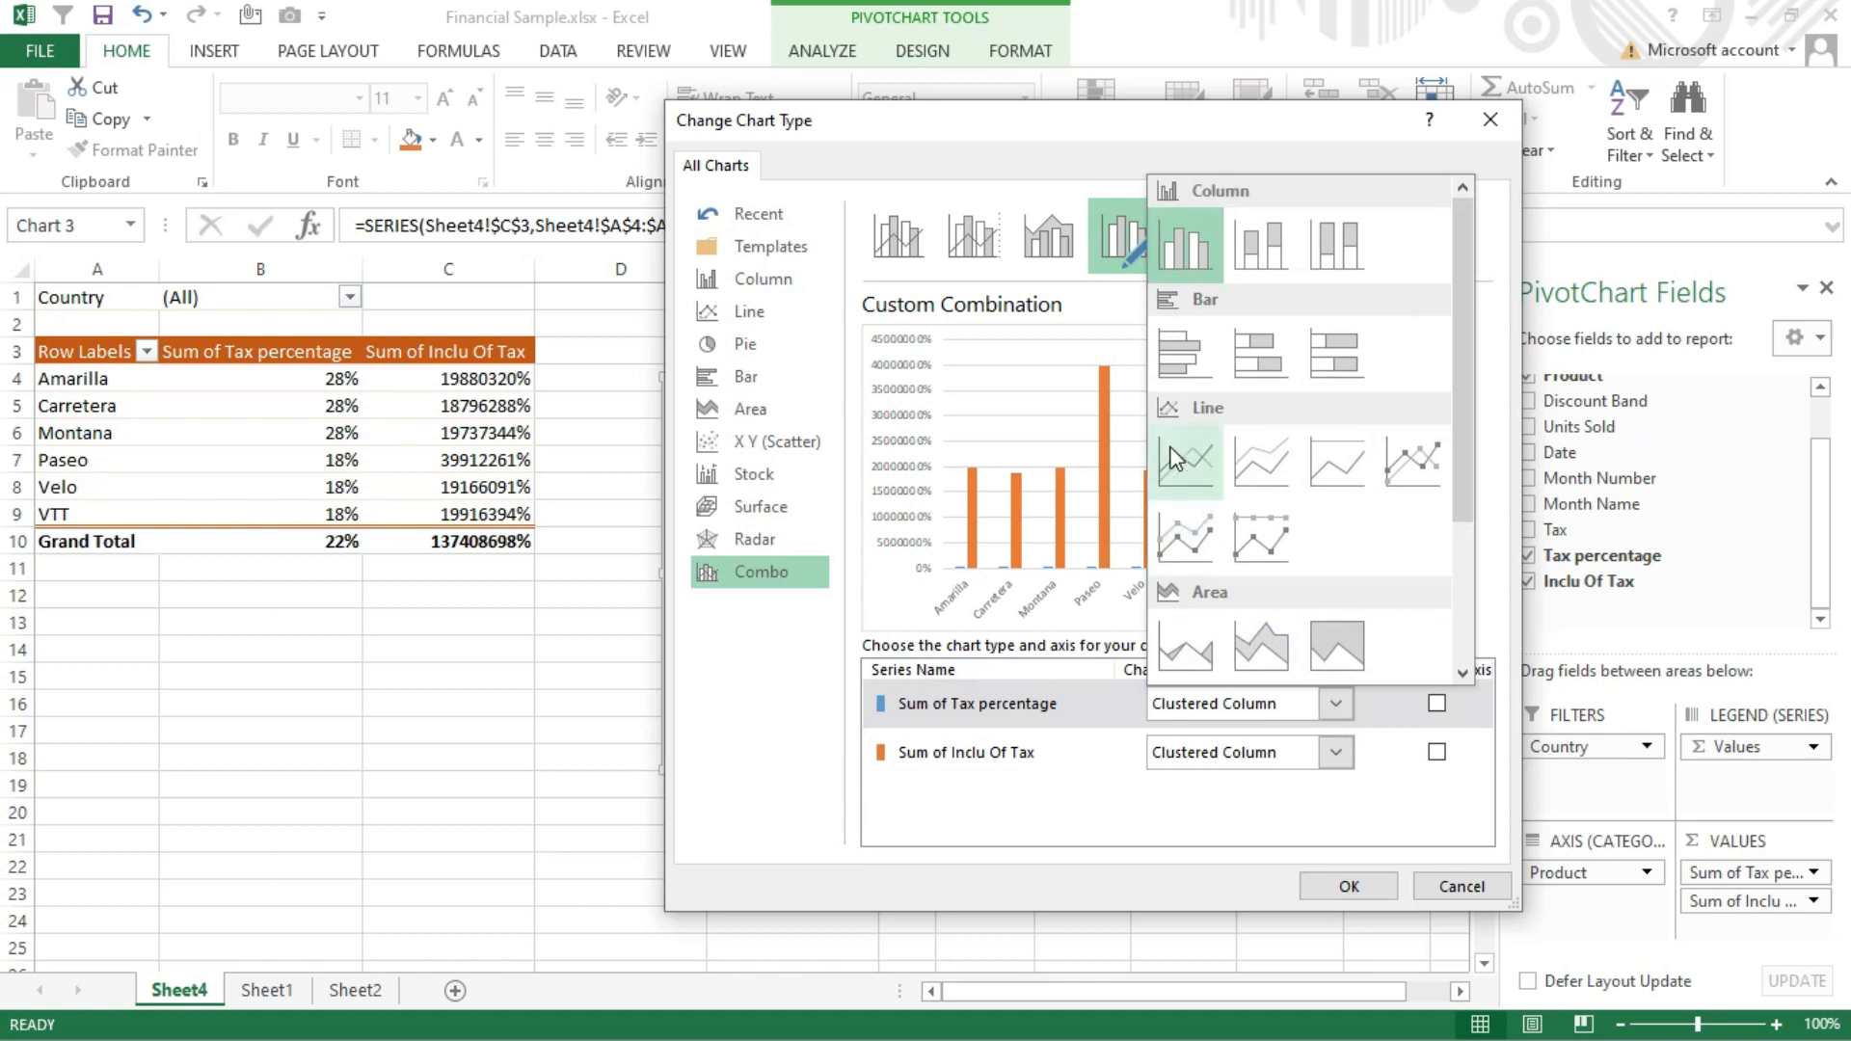
pyautogui.click(1186, 467)
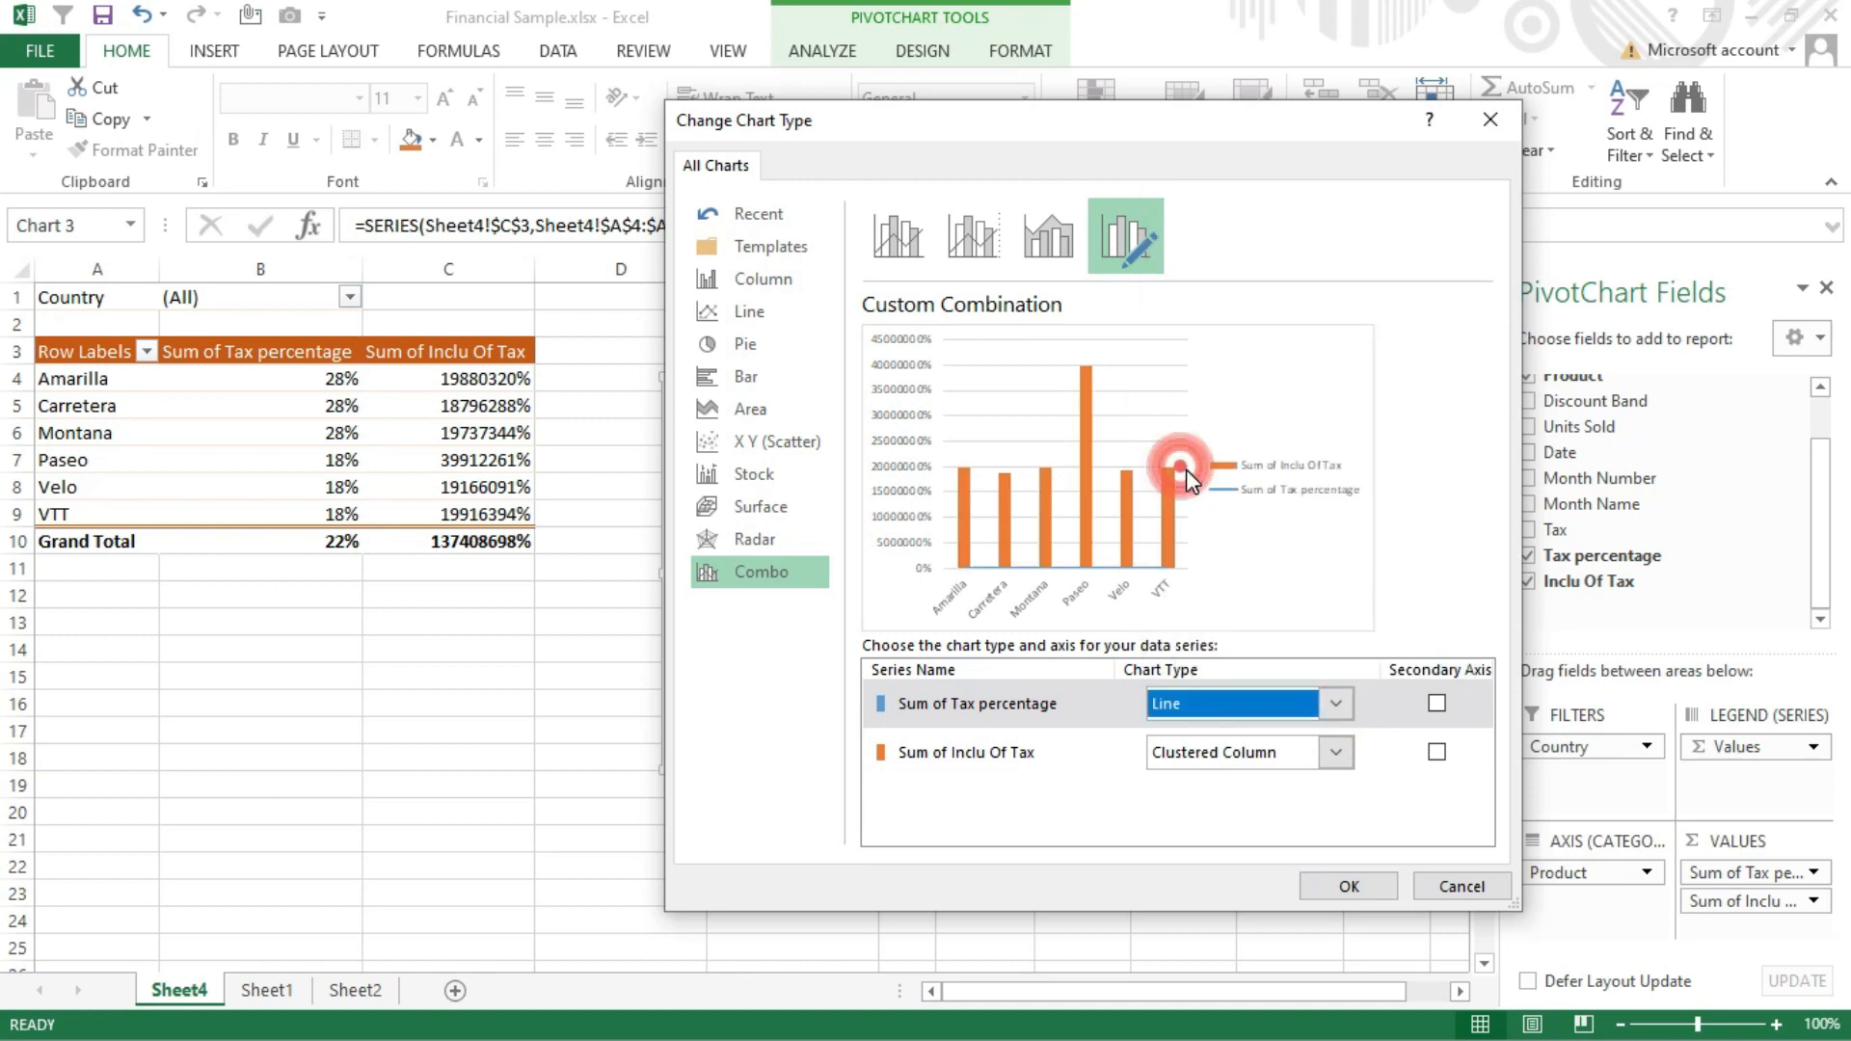
pyautogui.click(1437, 703)
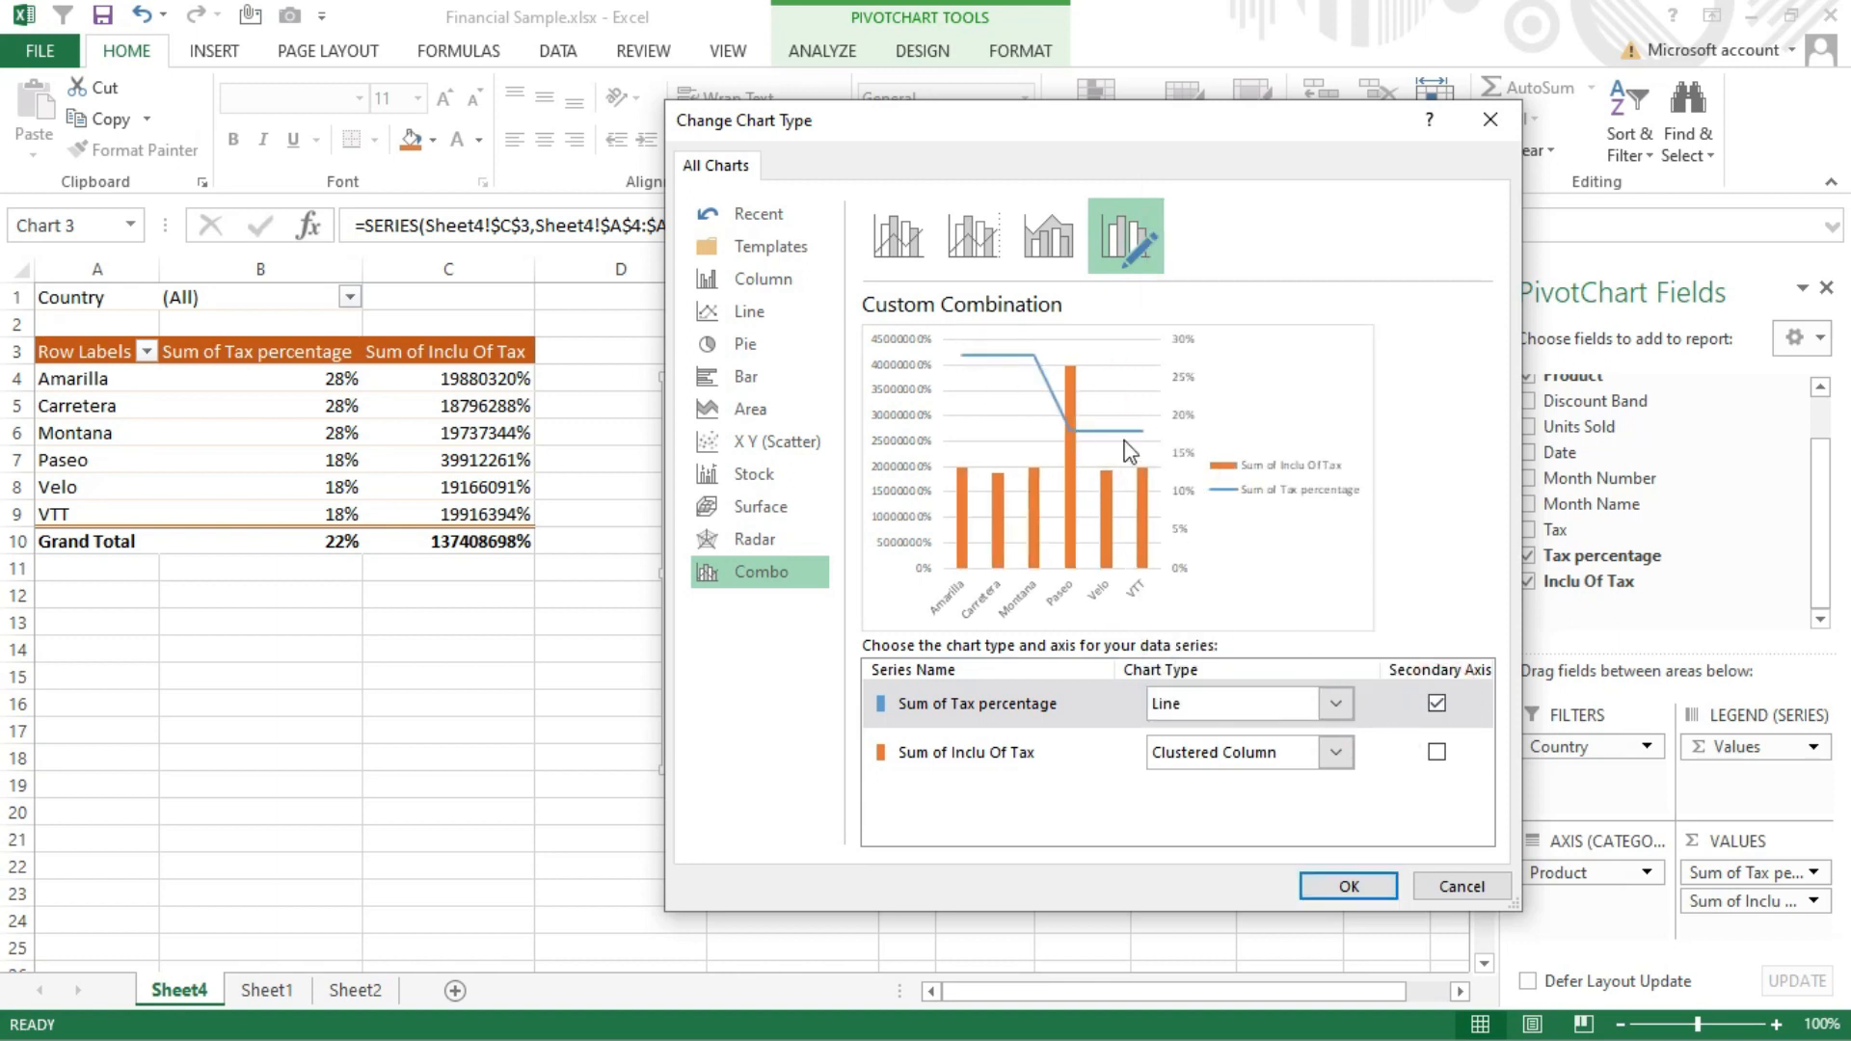
pyautogui.click(1345, 884)
# Move the combo chart up next to the pivot table and enlarge it to extend down to about row 21
pyautogui.moveTo(1120, 413); pyautogui.dragTo(1049, 380)
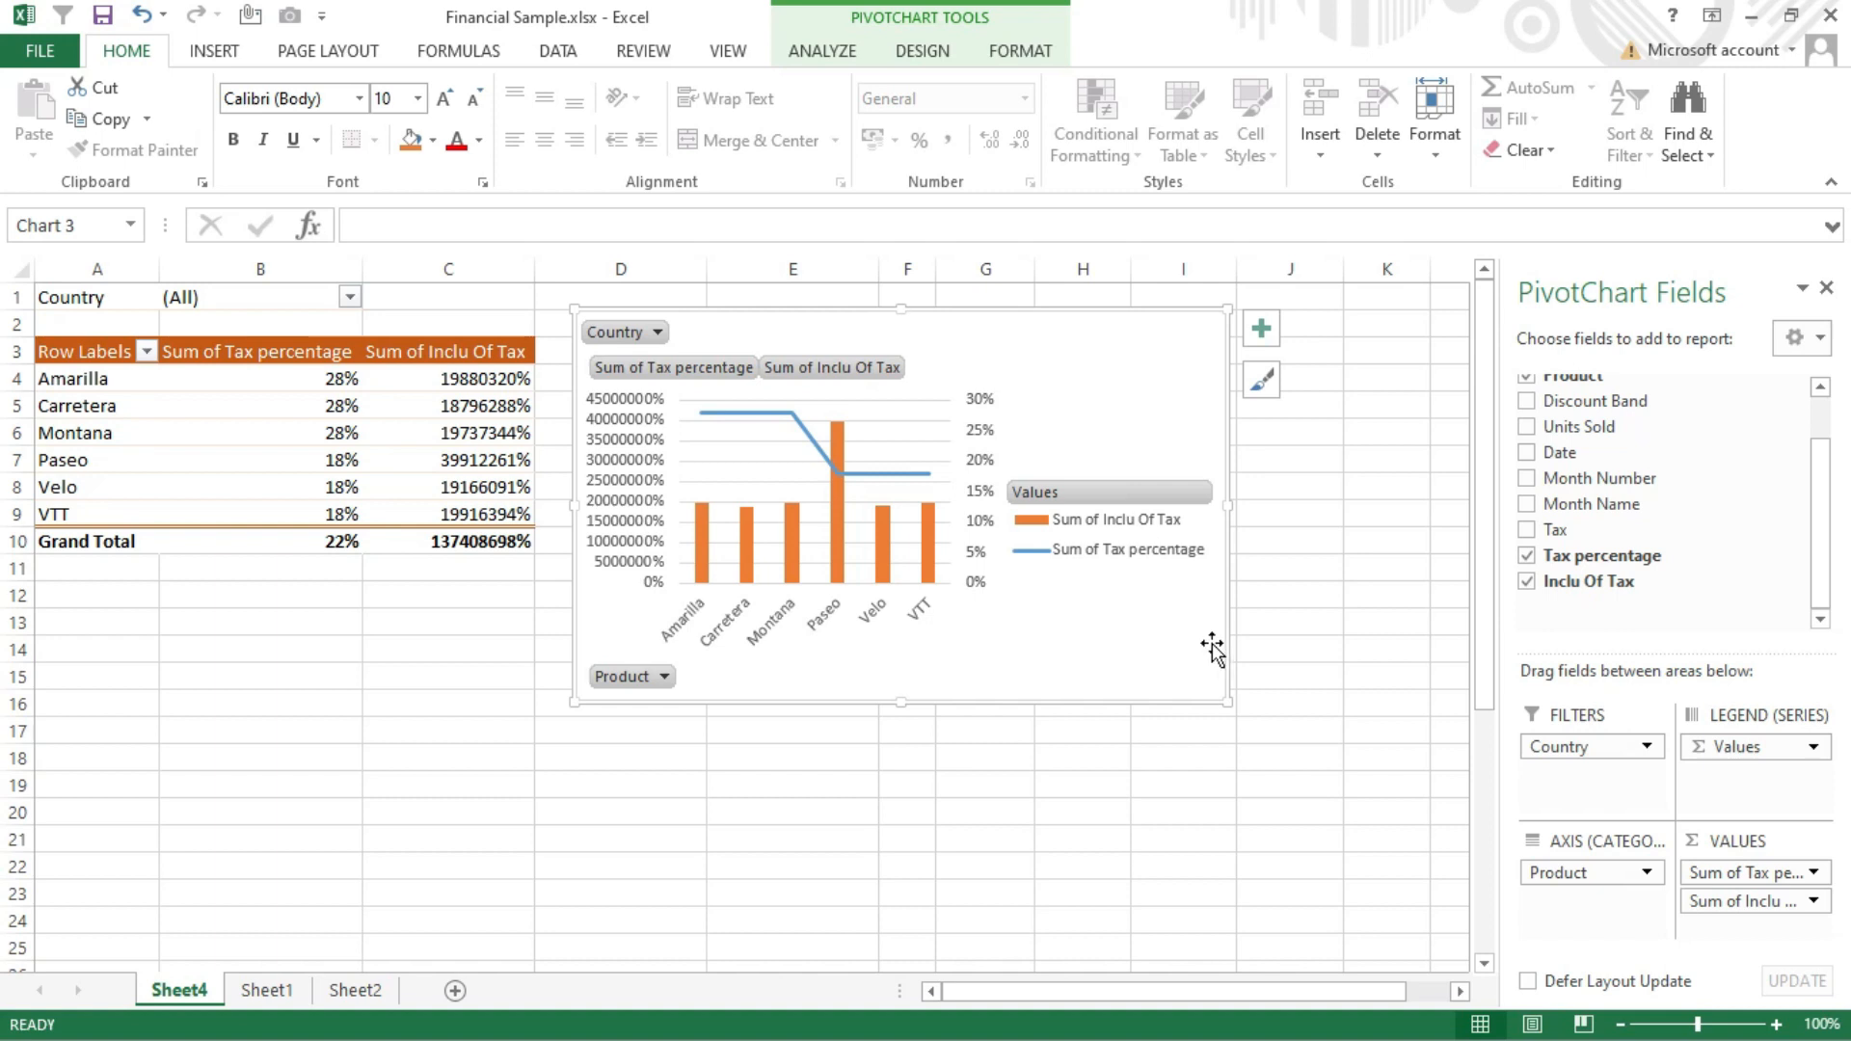
pyautogui.moveTo(1227, 701); pyautogui.dragTo(1377, 843)
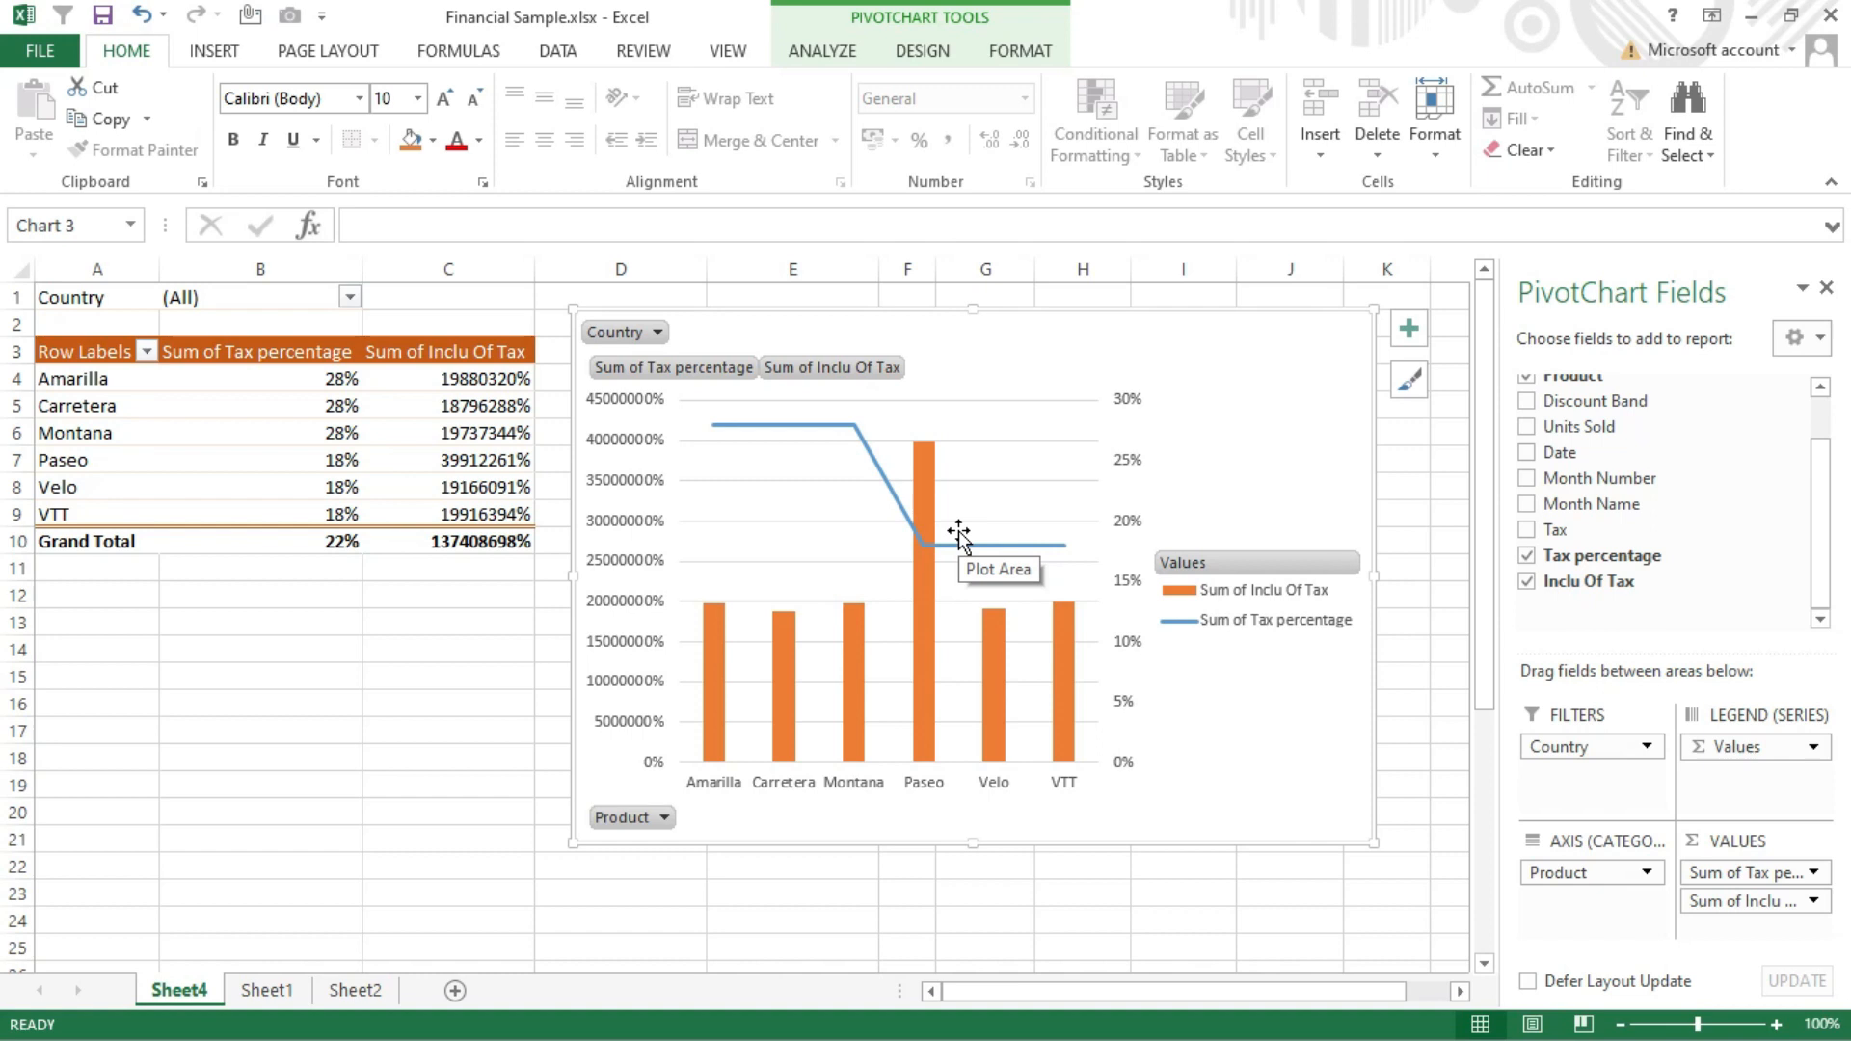
# Apply the chart style with the dark grey background to the combo chart
pyautogui.click(1066, 354)
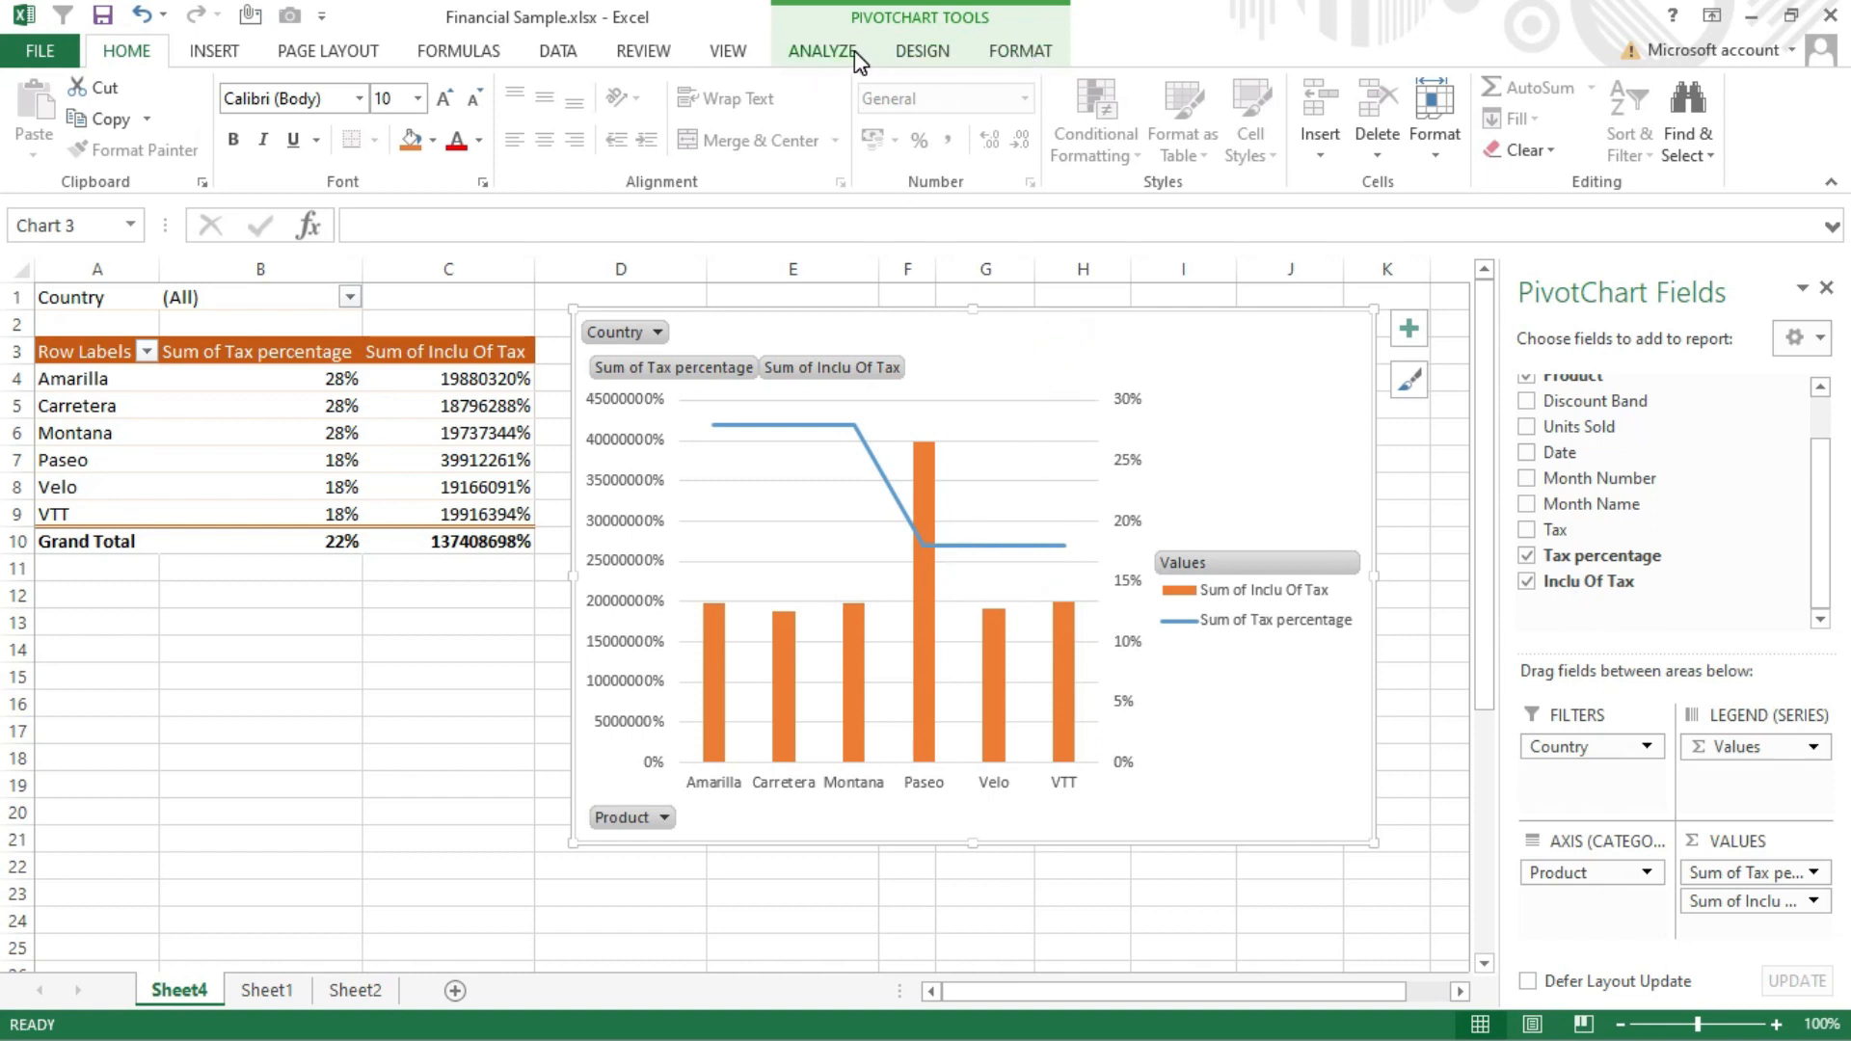
pyautogui.click(917, 53)
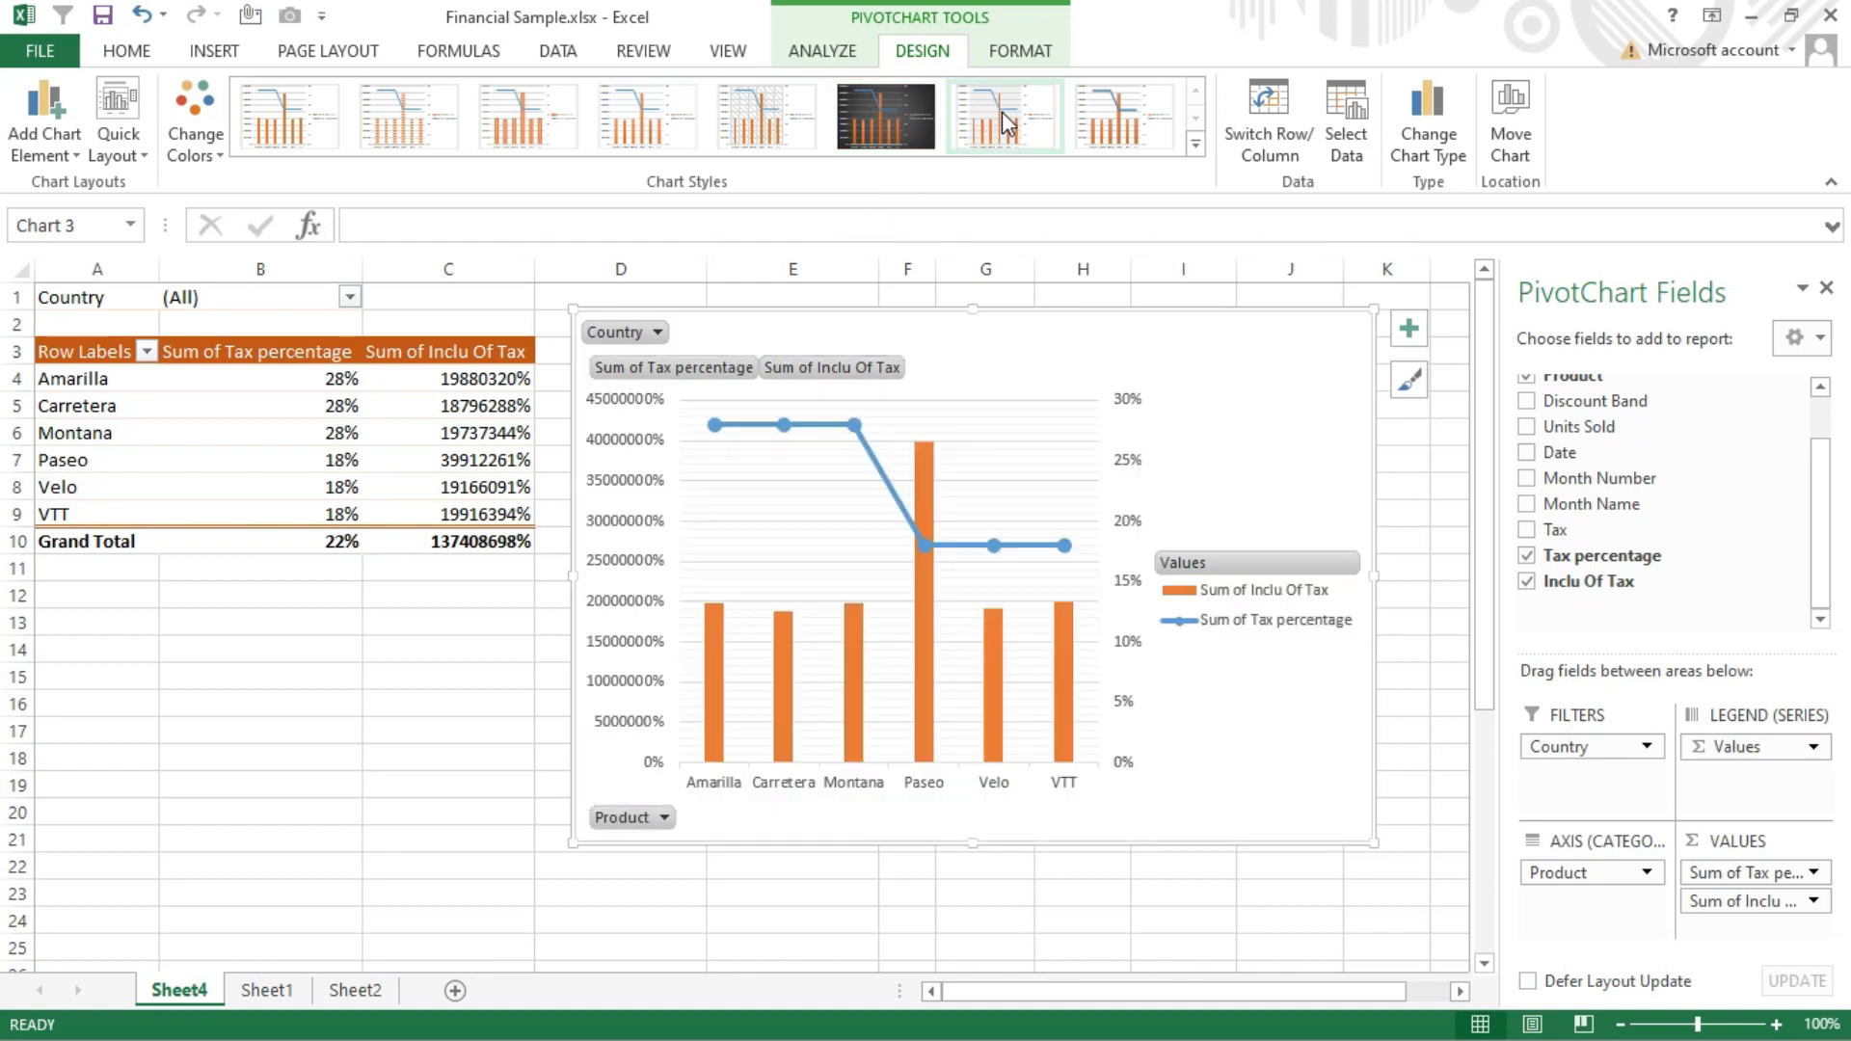
pyautogui.click(1195, 150)
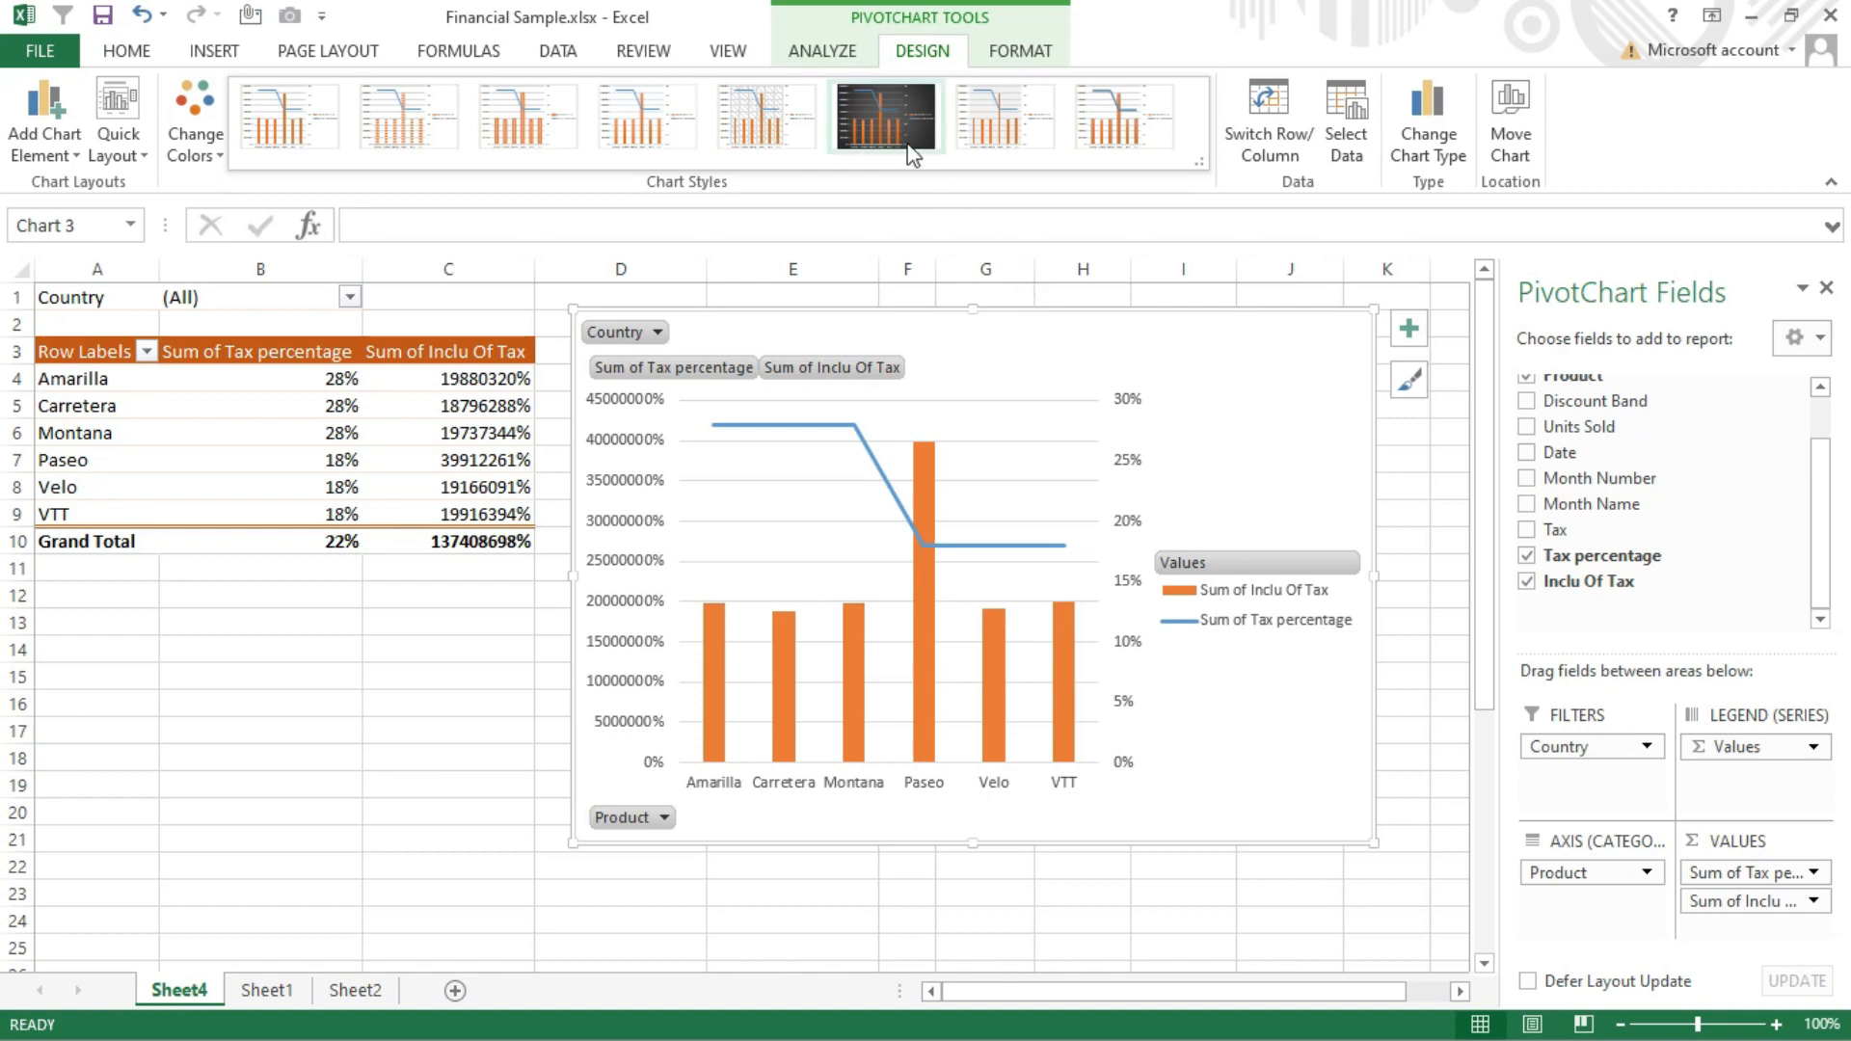
pyautogui.click(896, 116)
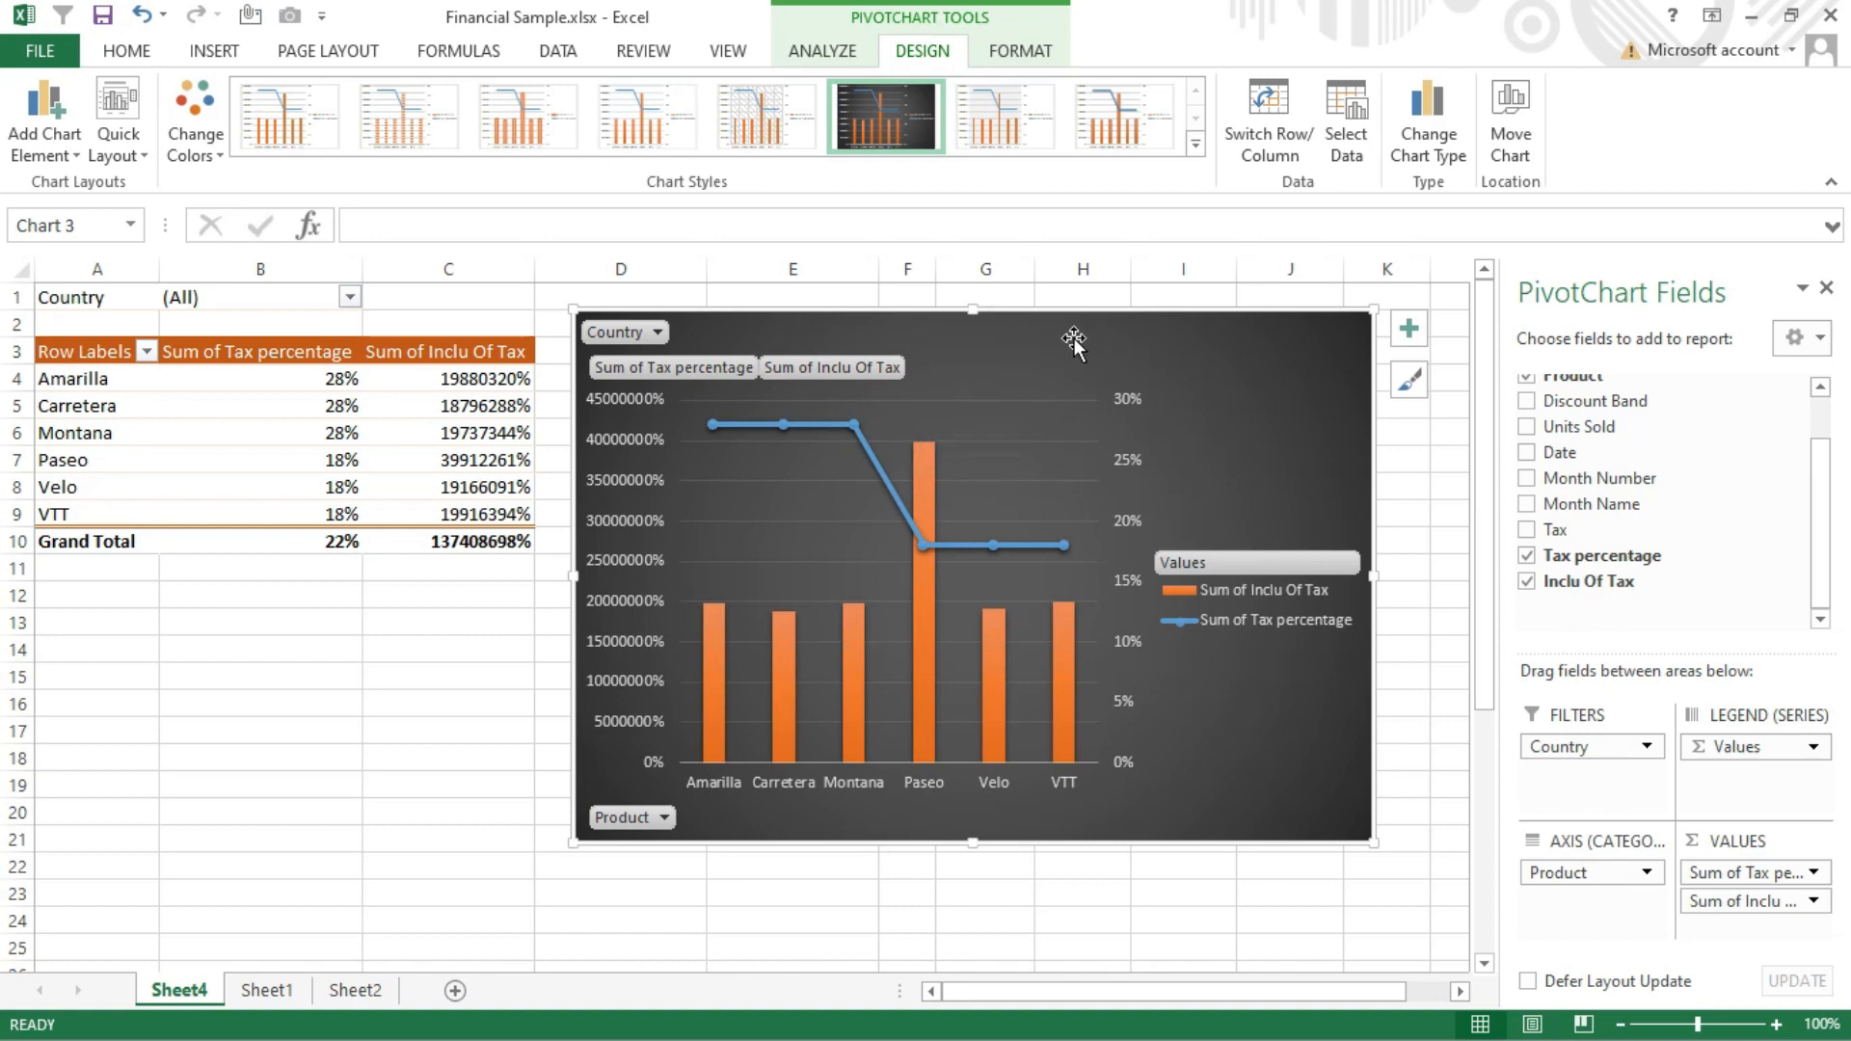
pyautogui.click(1018, 482)
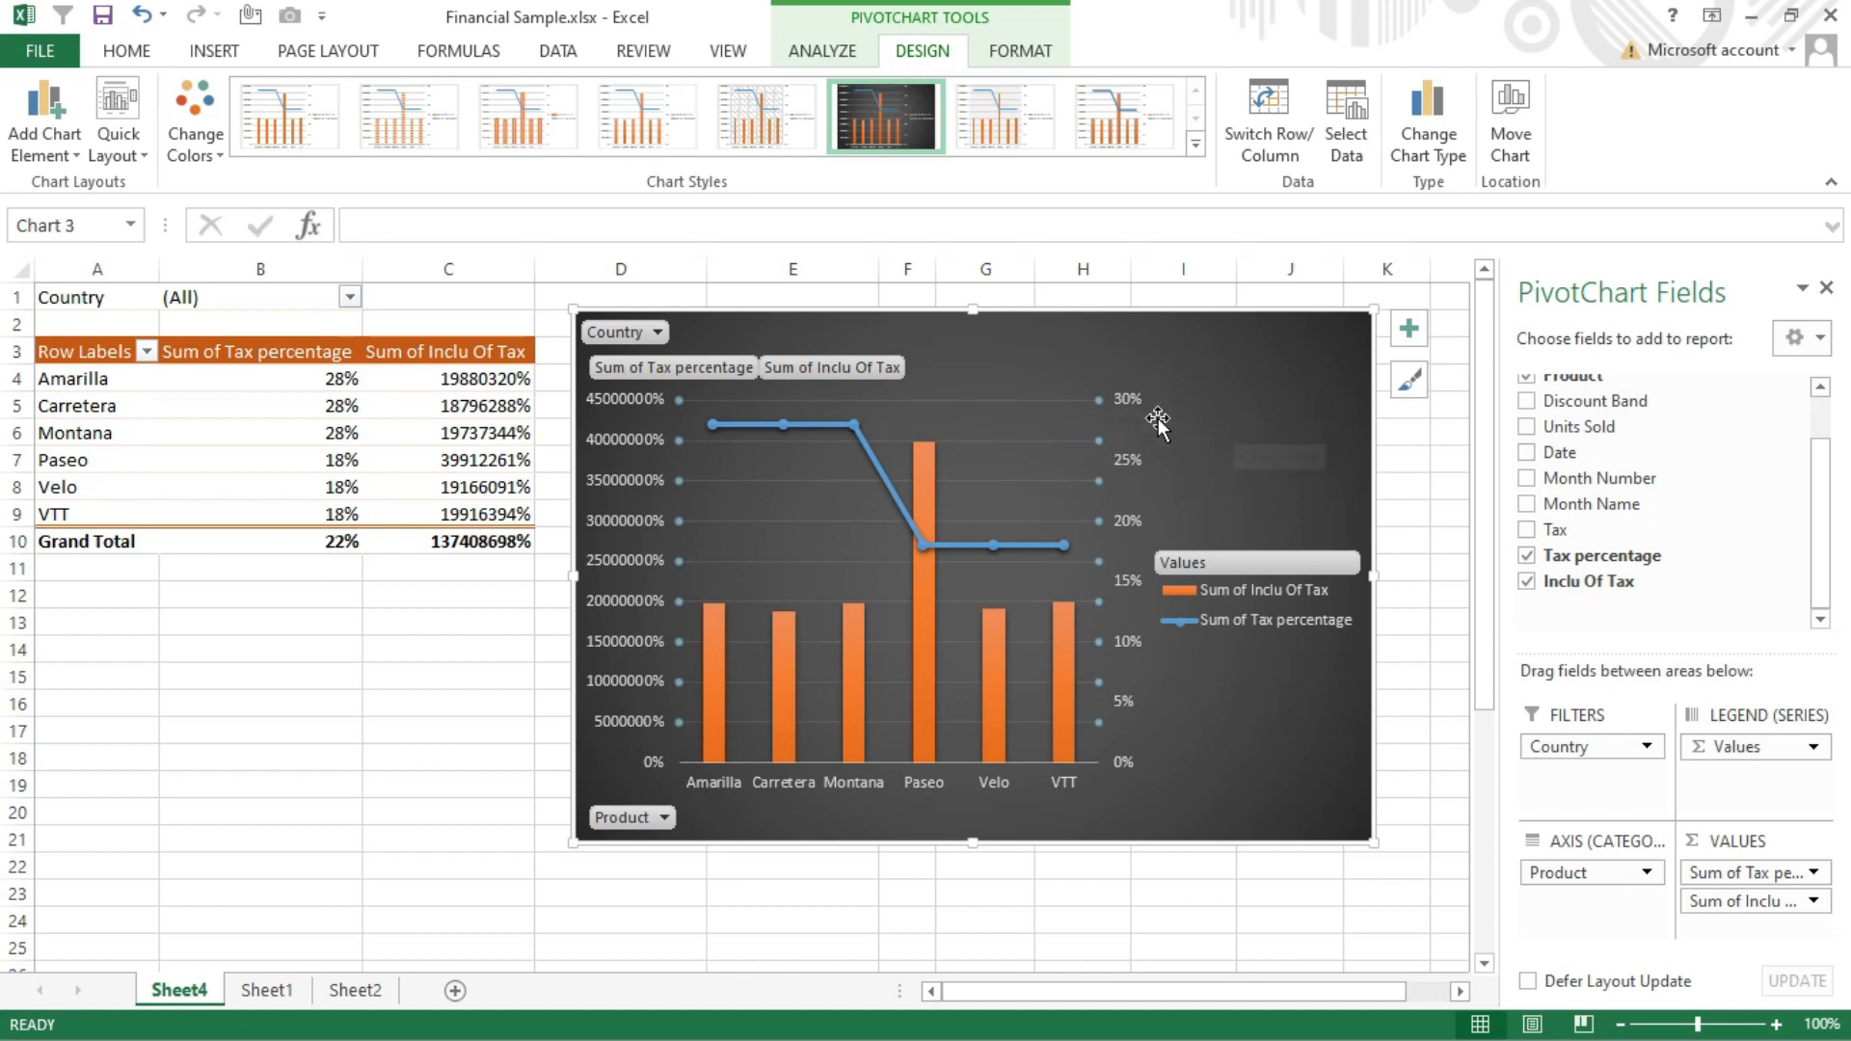
pyautogui.click(1008, 396)
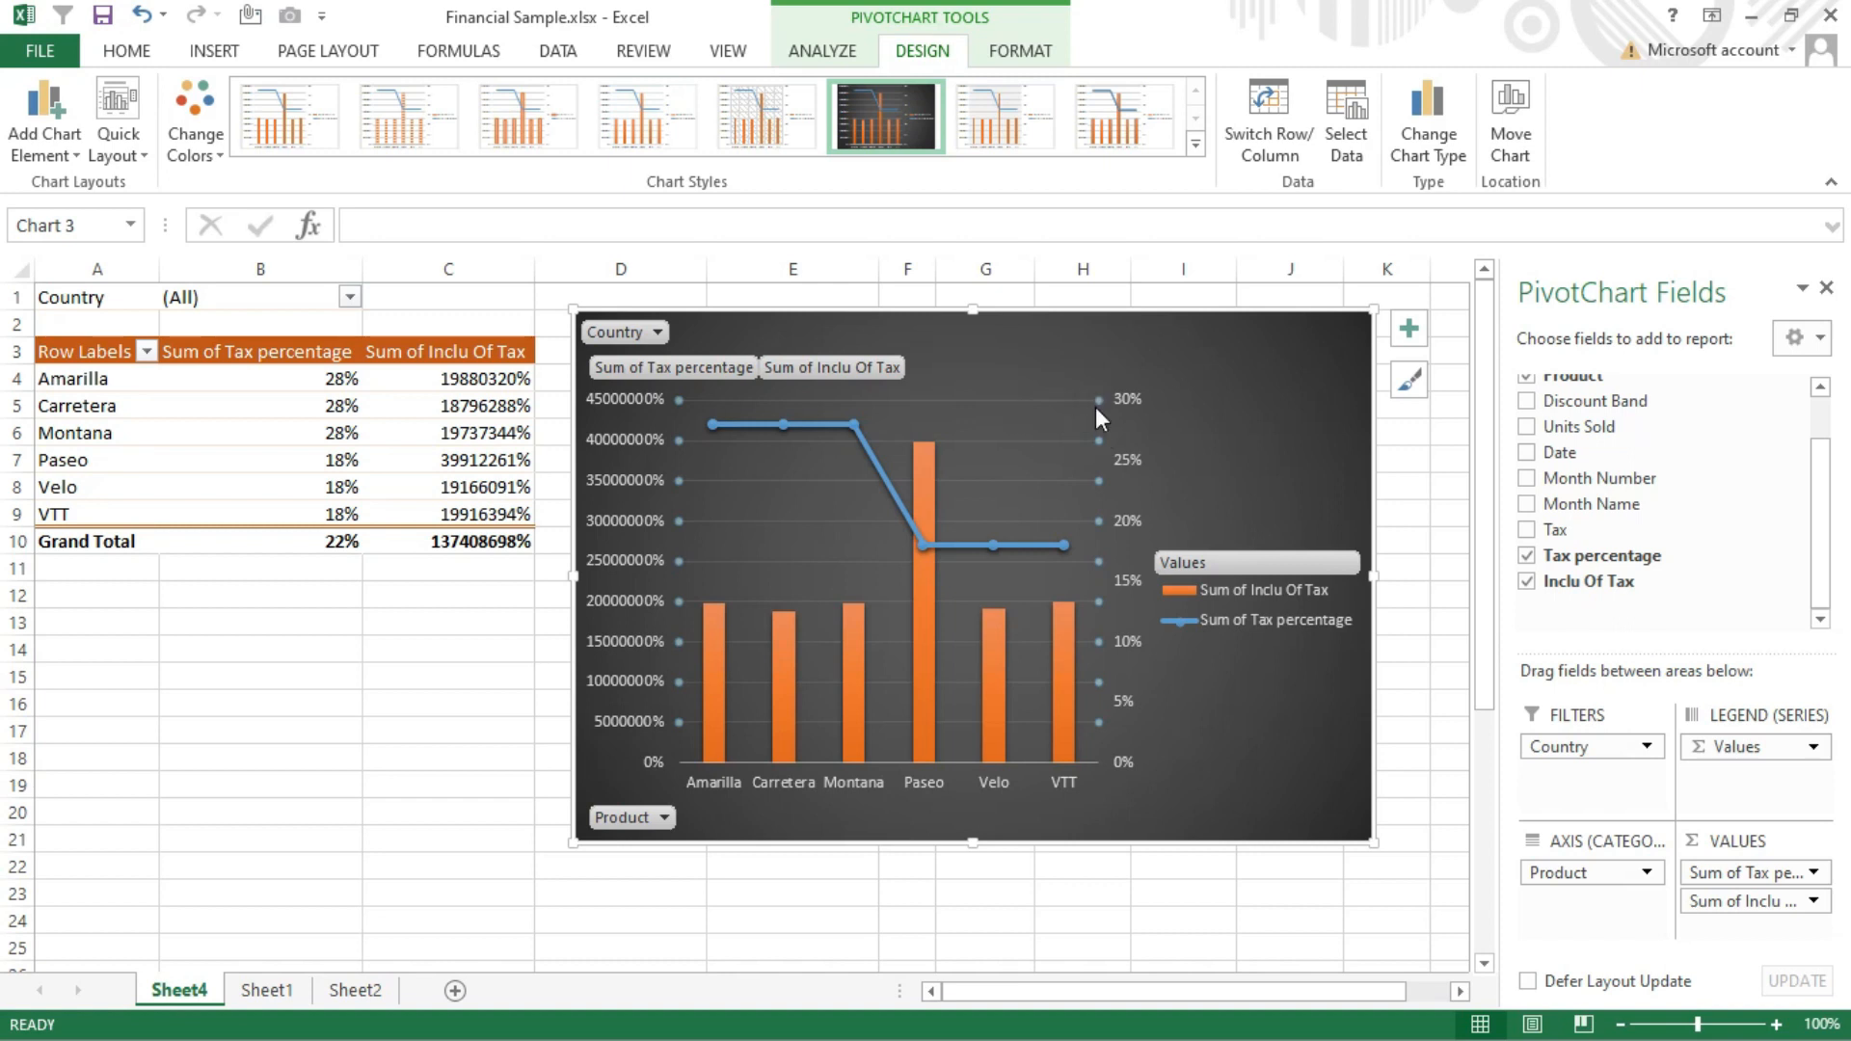
pyautogui.click(841, 314)
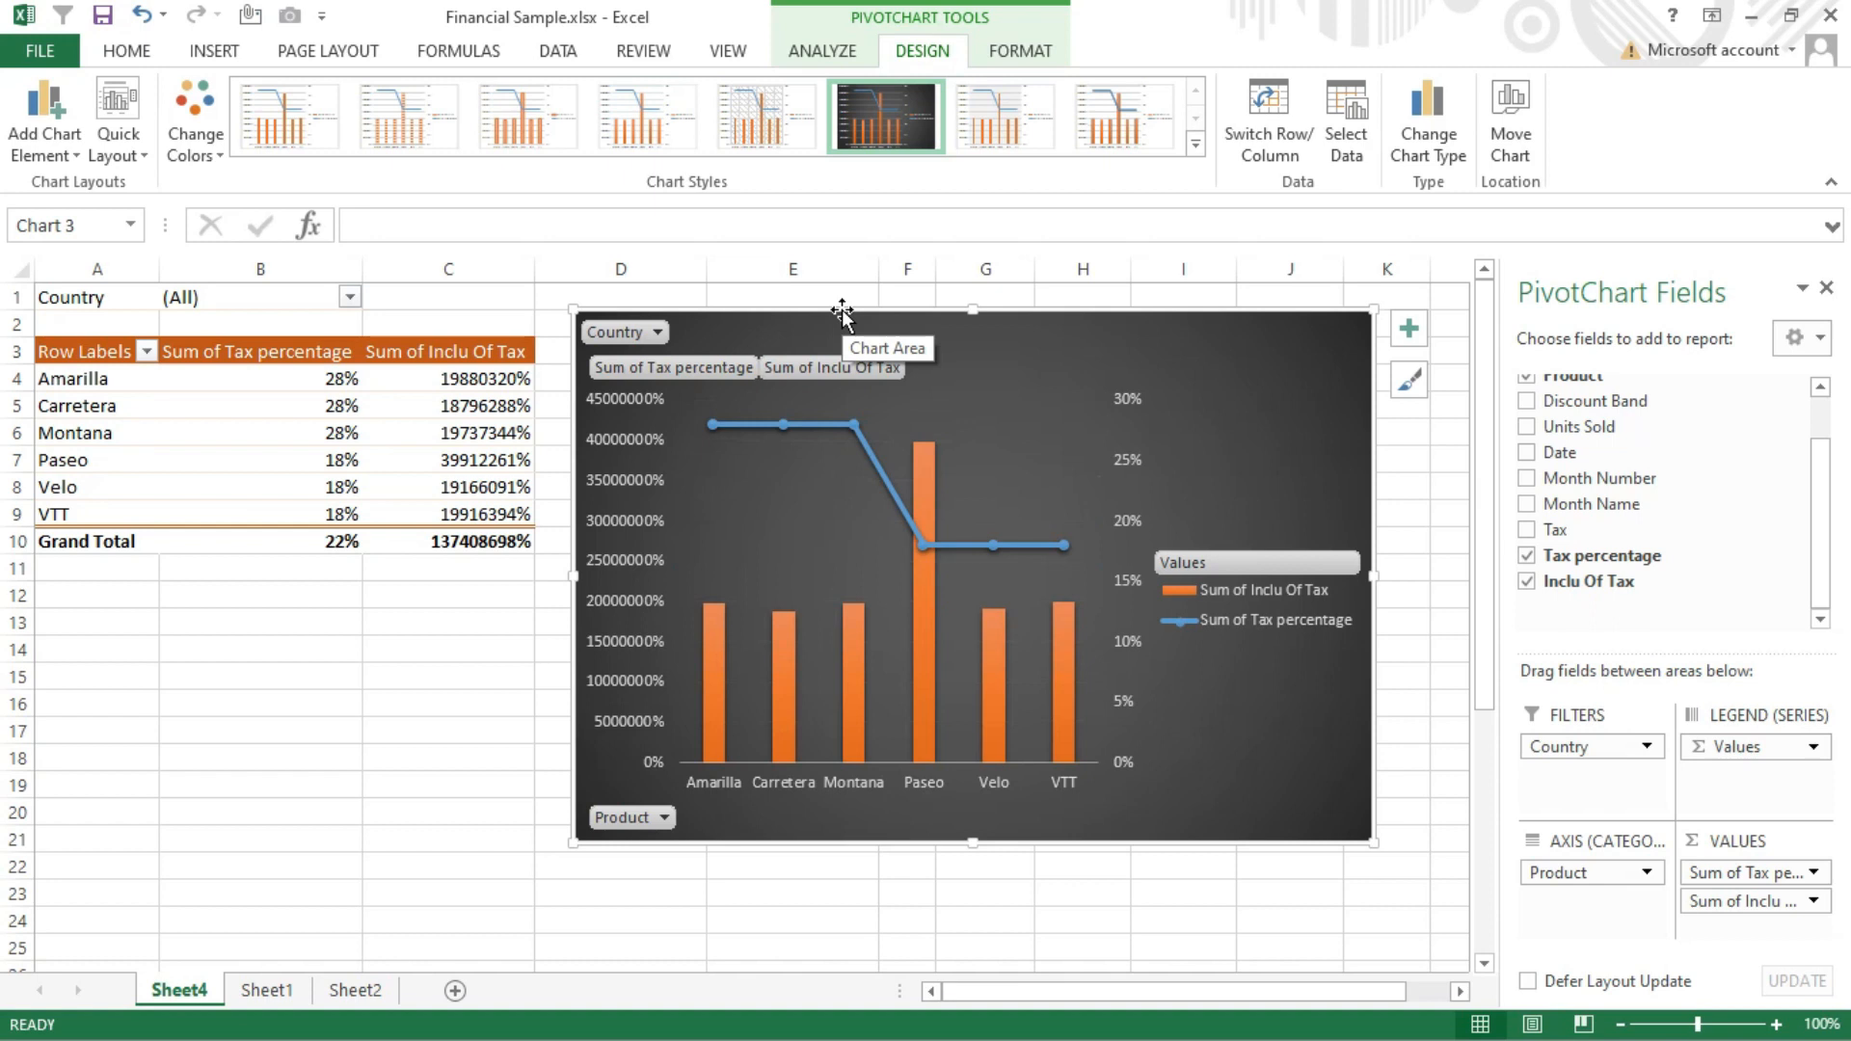
pyautogui.moveTo(934, 552)
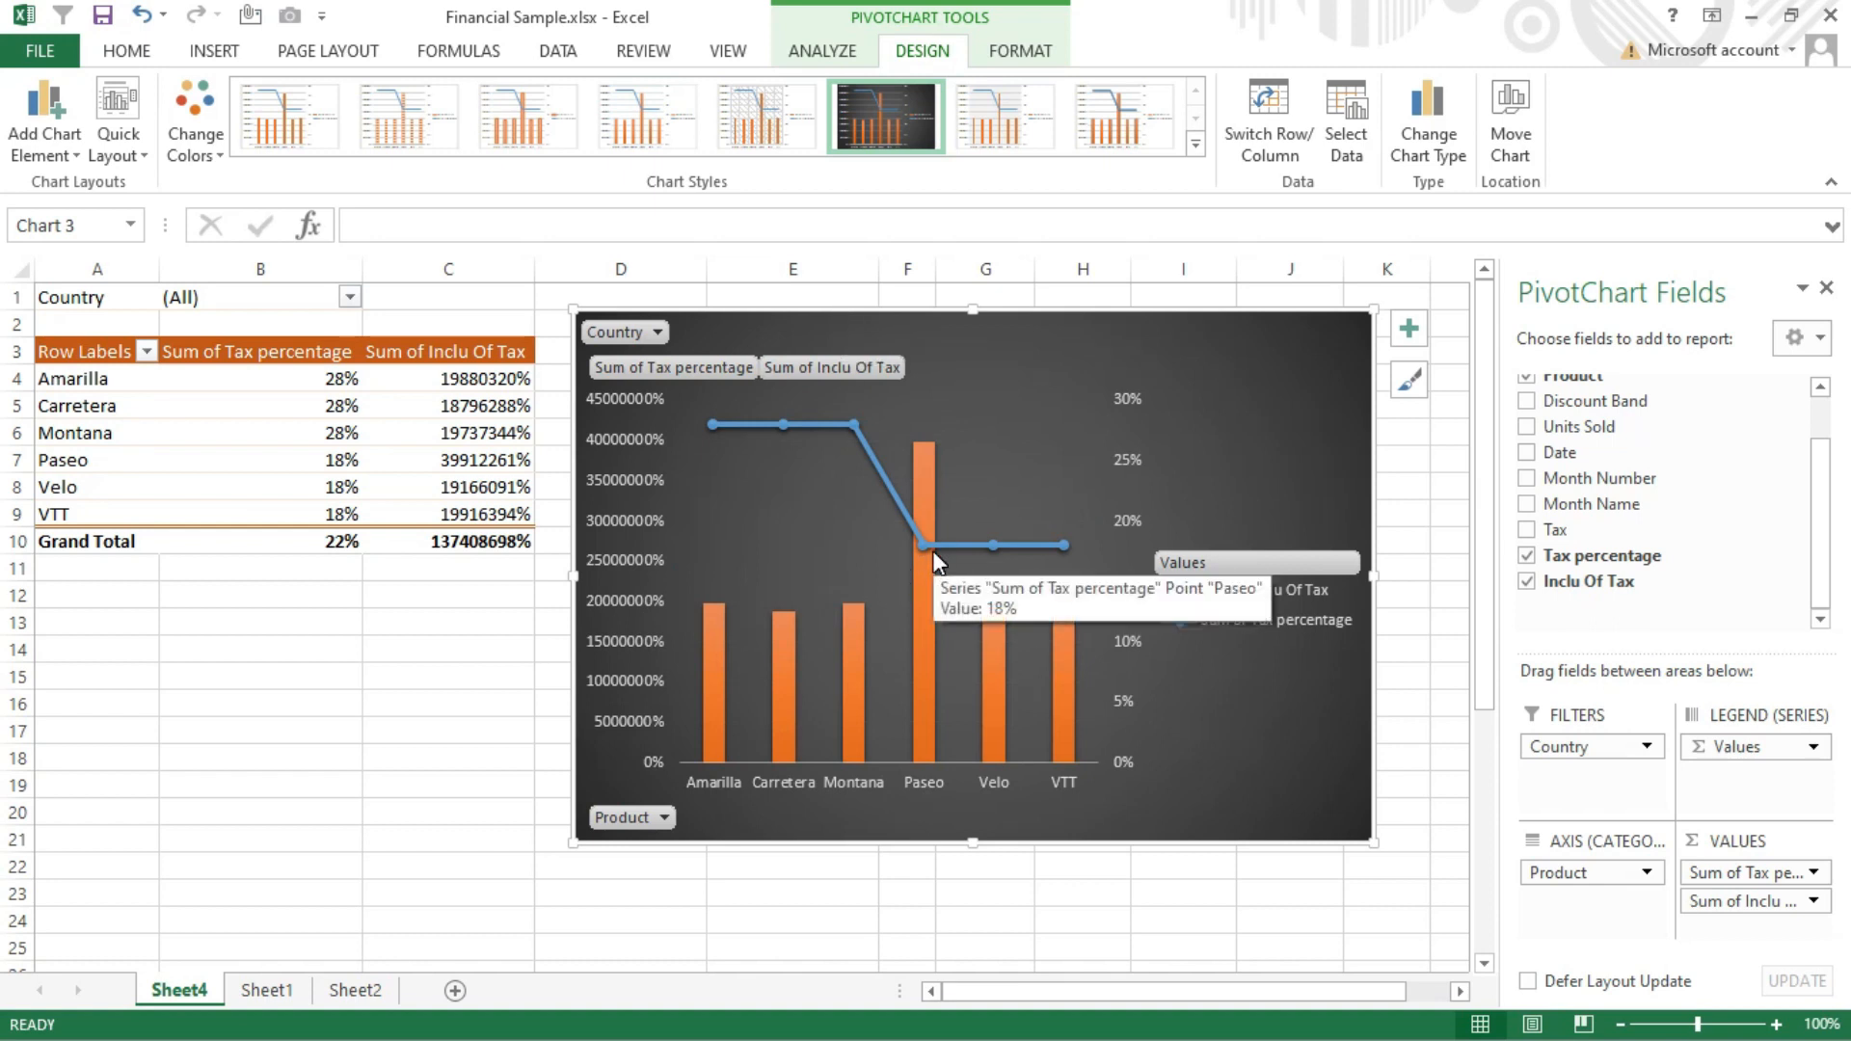
# Format the Sum of Inclu Of Tax column as Number with no decimal places
pyautogui.click(447, 269)
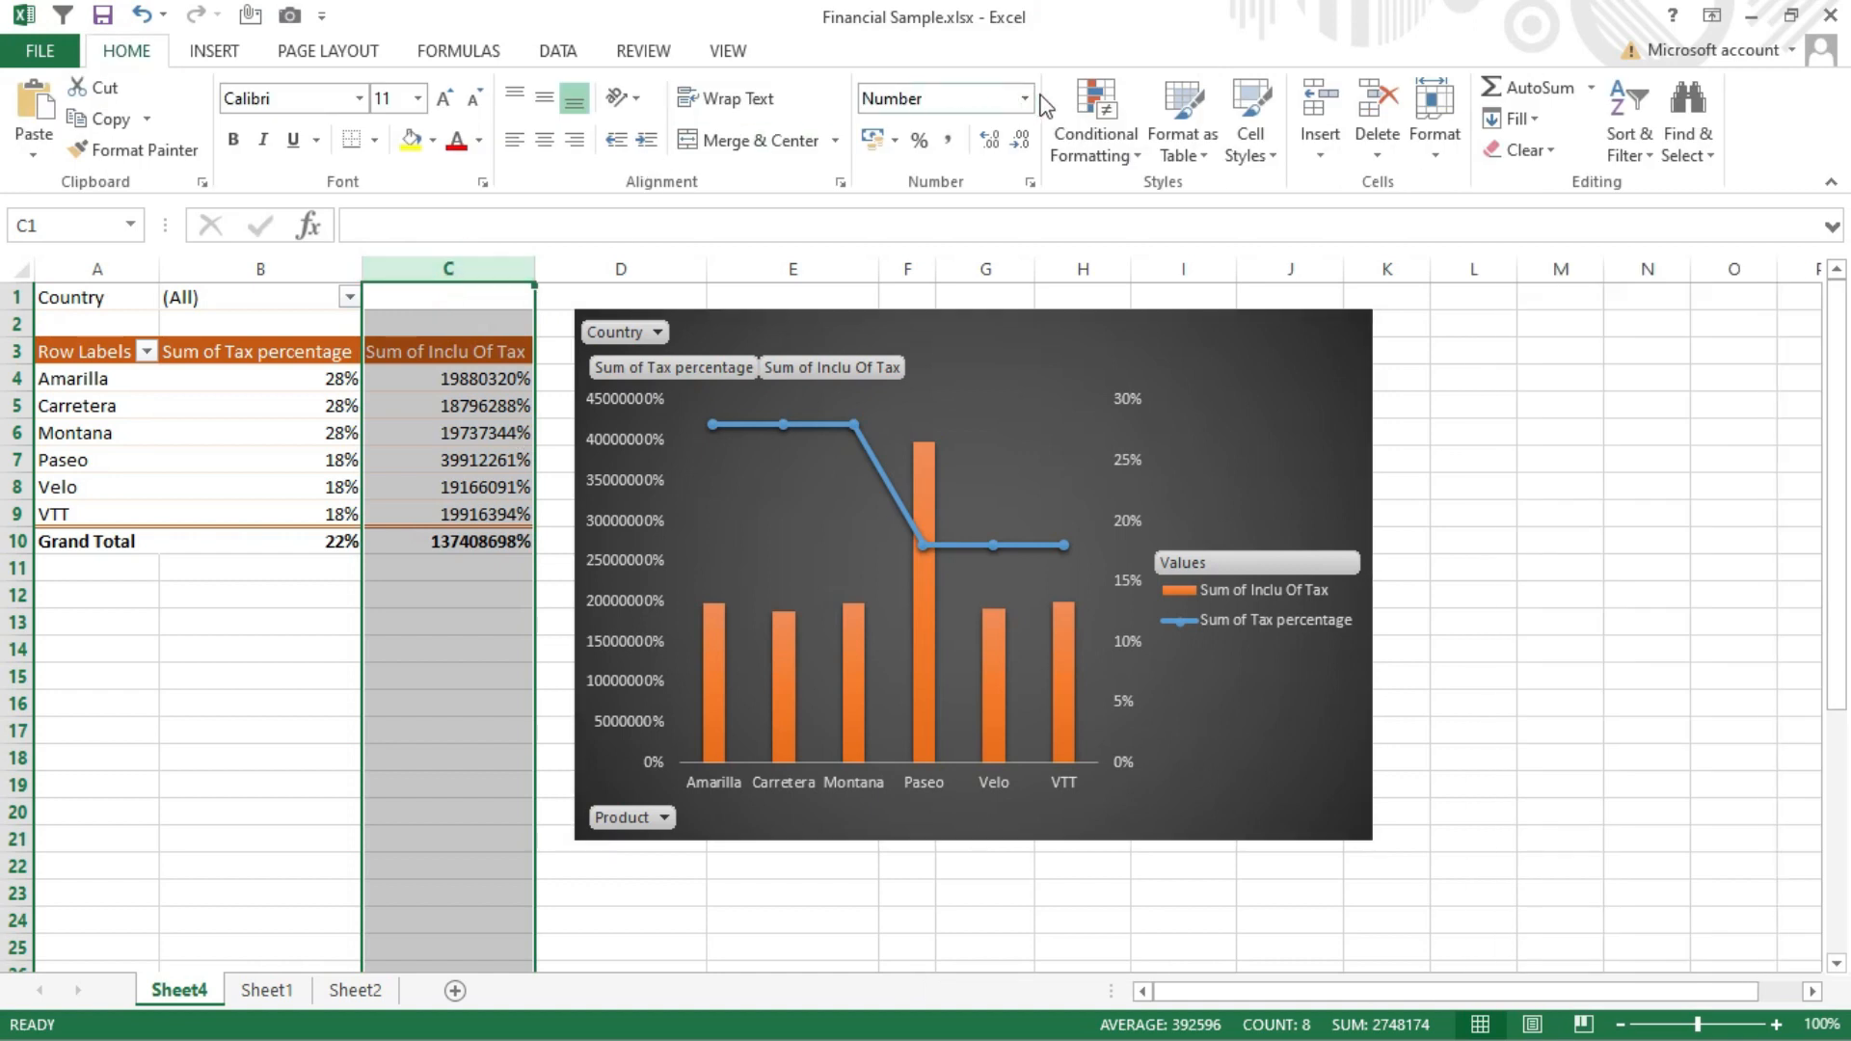
pyautogui.click(1025, 97)
pyautogui.click(974, 192)
pyautogui.click(1023, 141)
pyautogui.click(1023, 142)
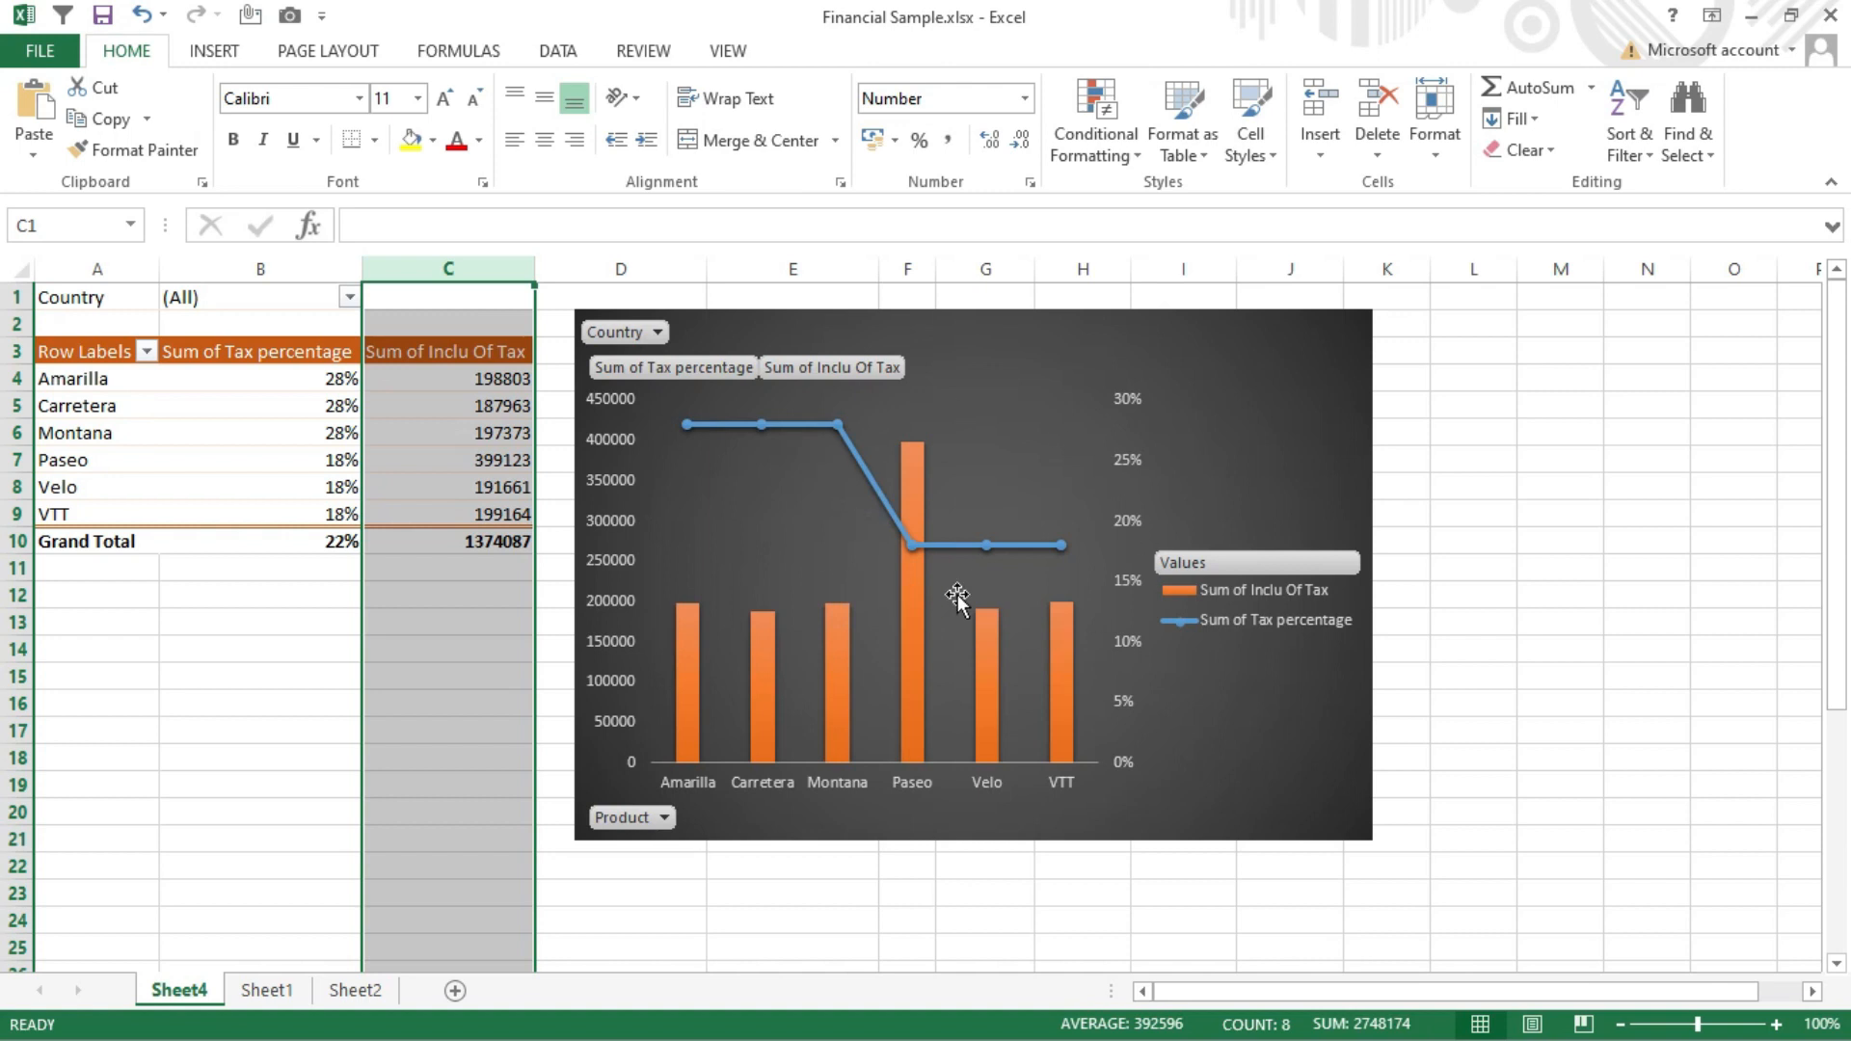
# Change the chart's colours to the colourful palette that starts with orange, yellow and green
pyautogui.click(1234, 359)
pyautogui.click(923, 50)
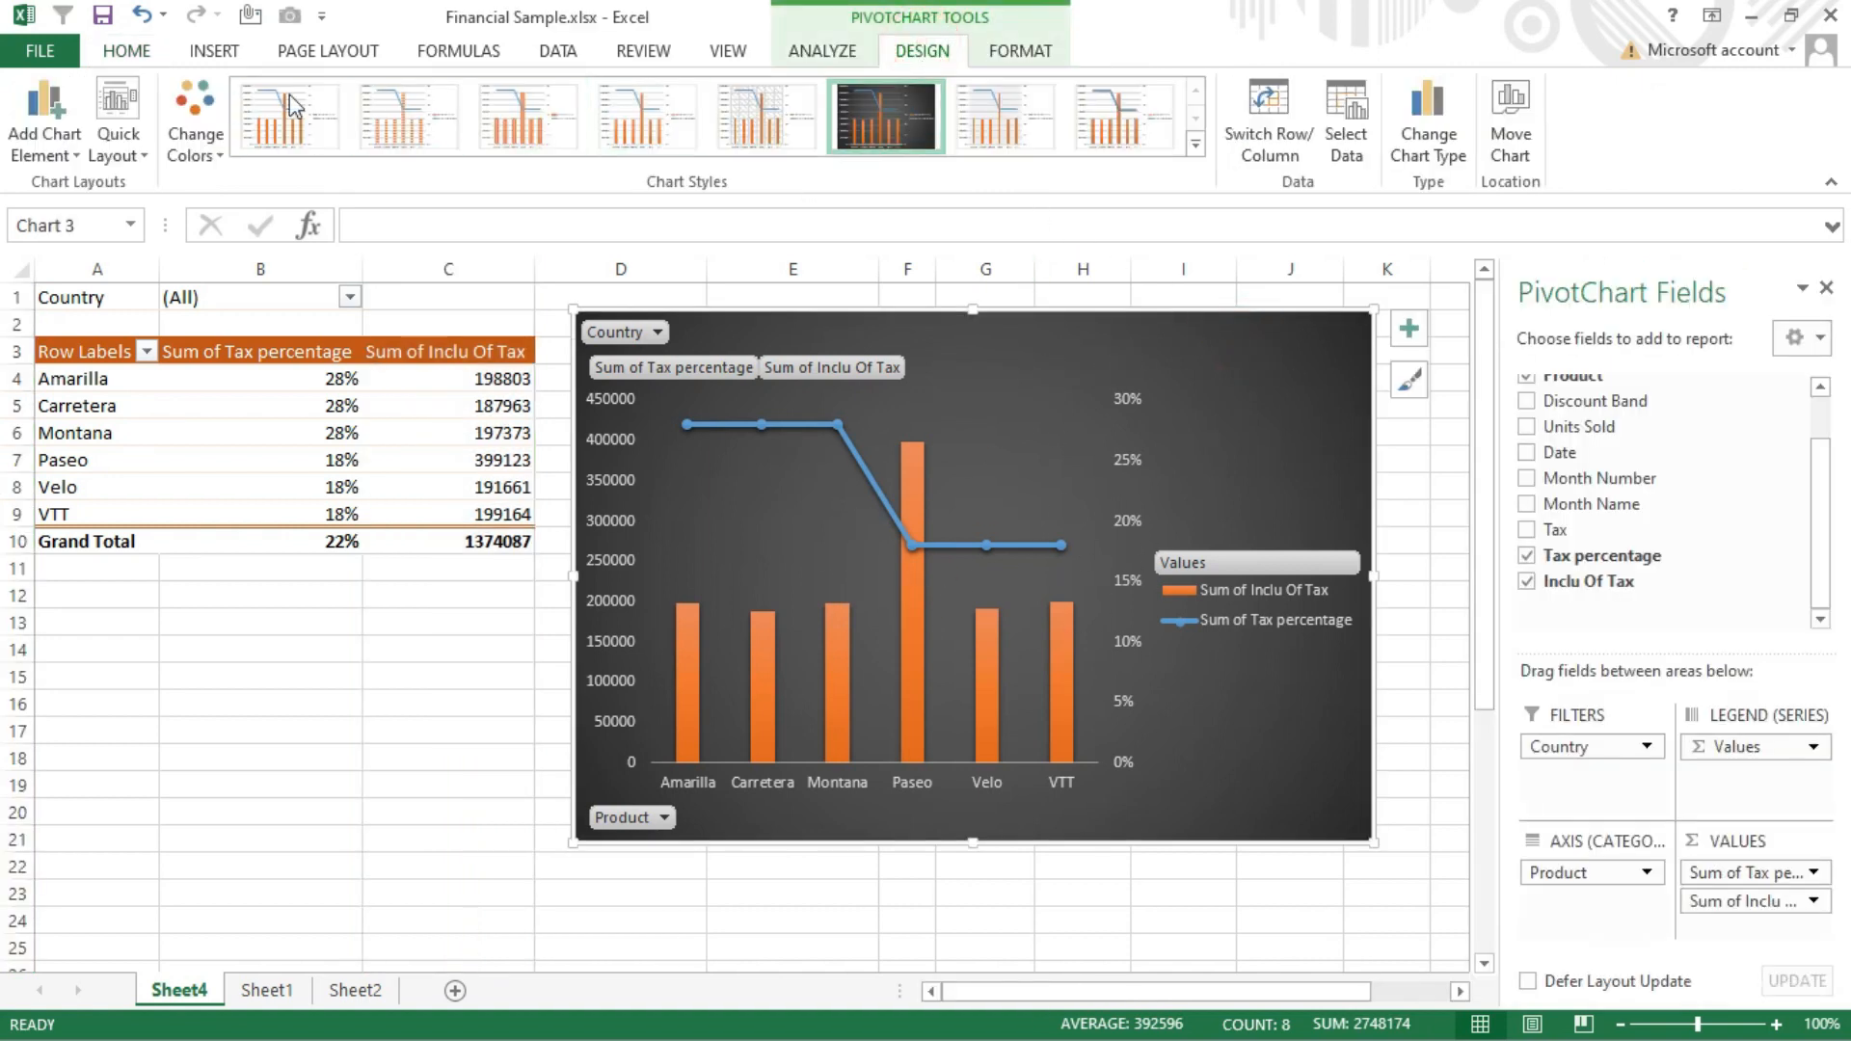
pyautogui.click(205, 141)
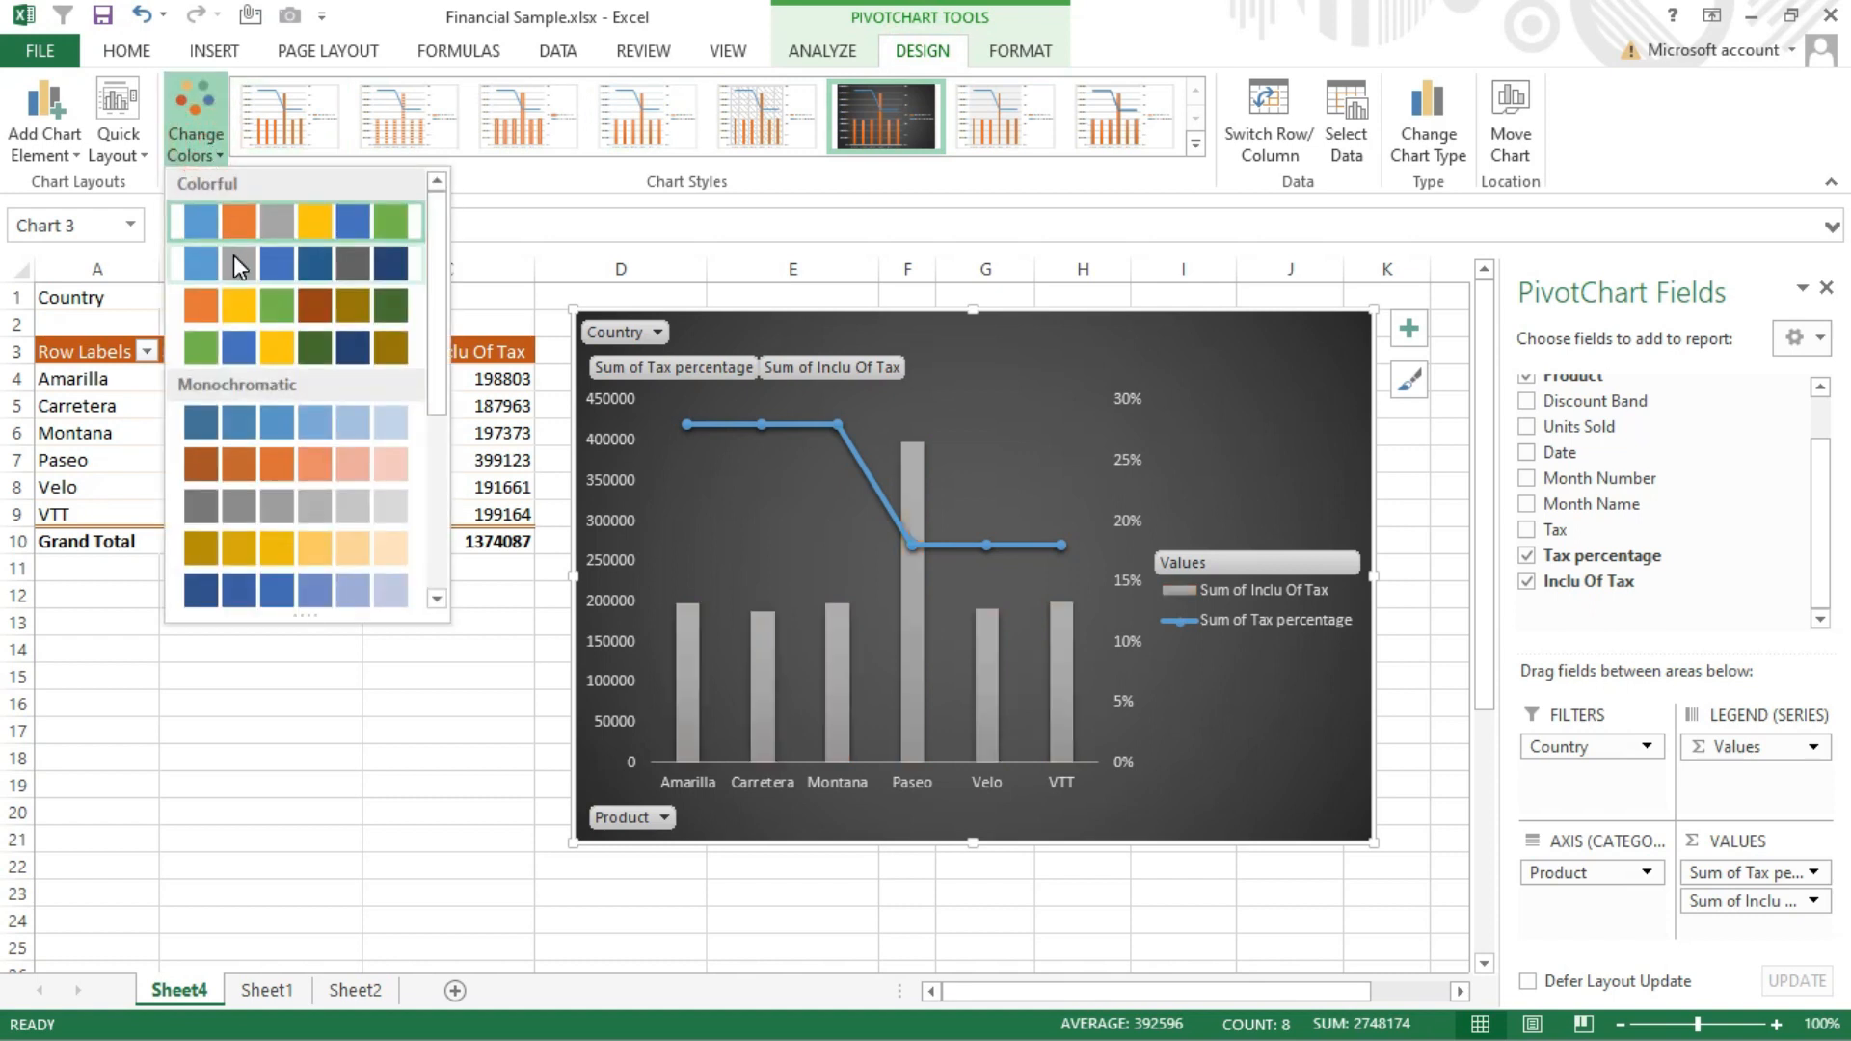
pyautogui.click(224, 314)
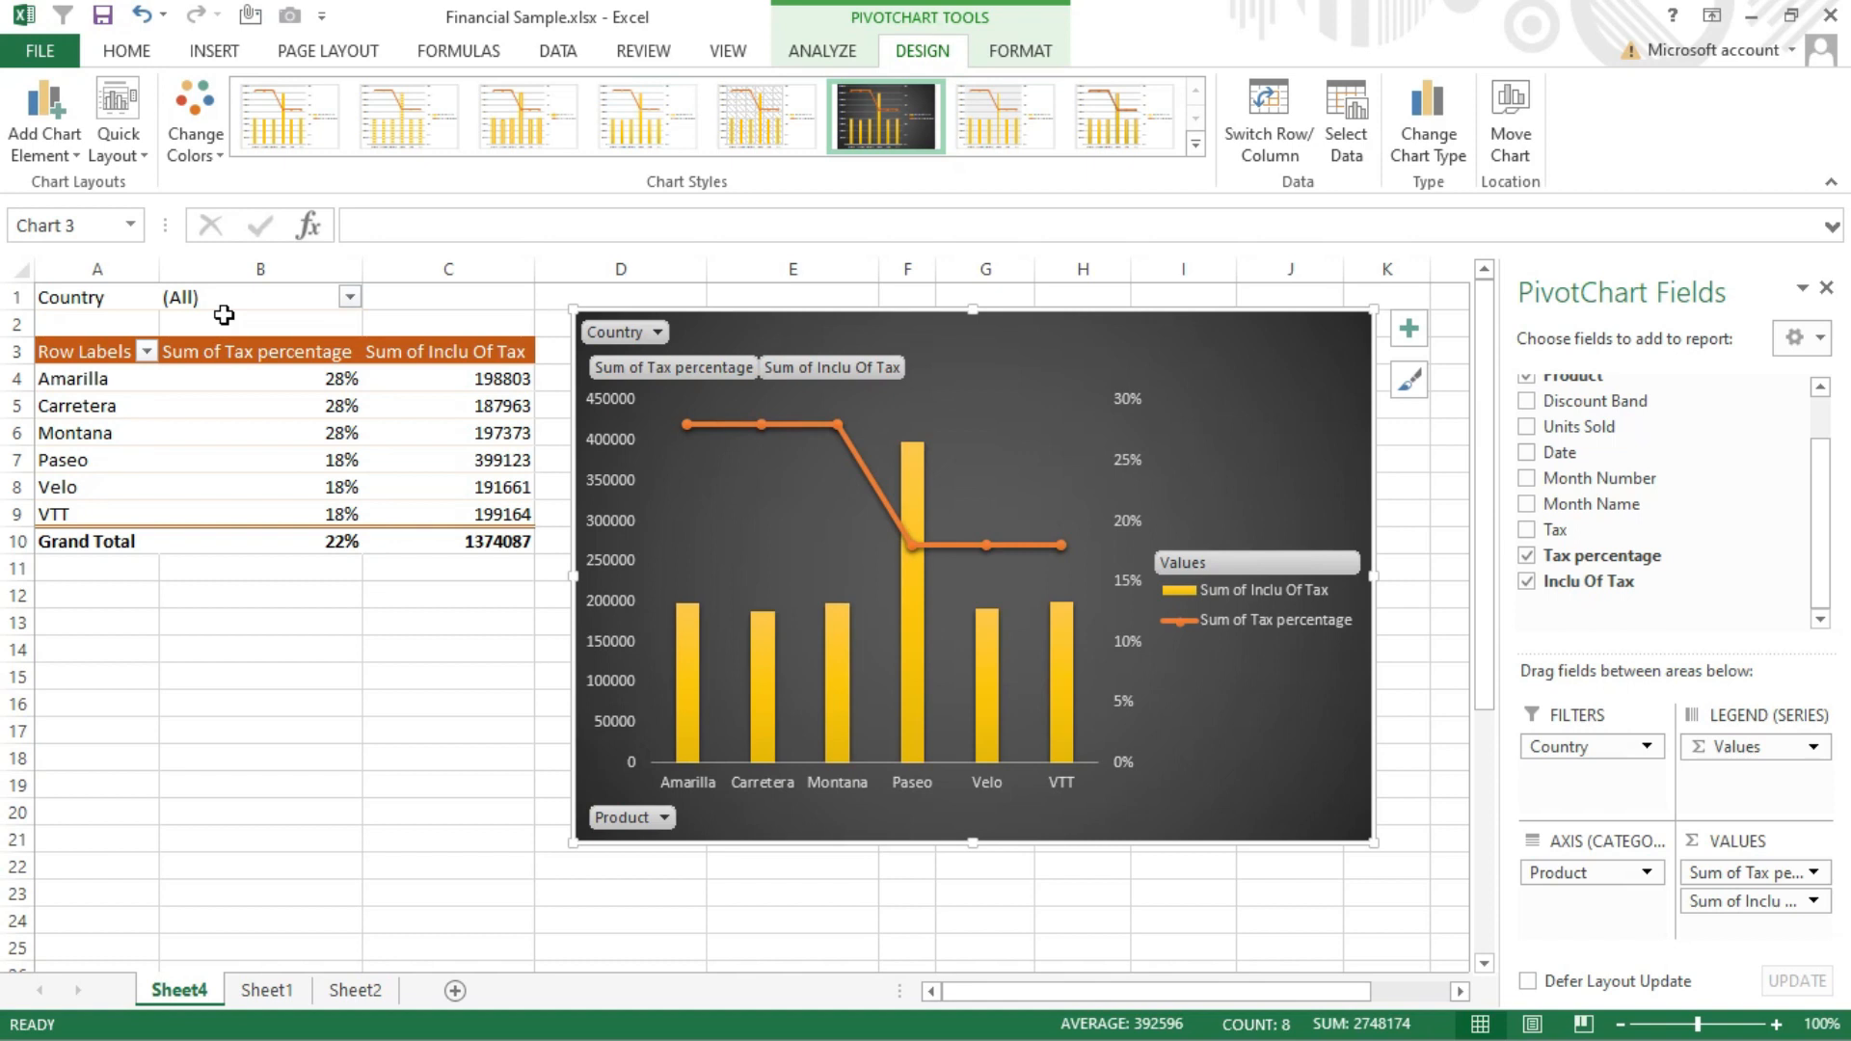